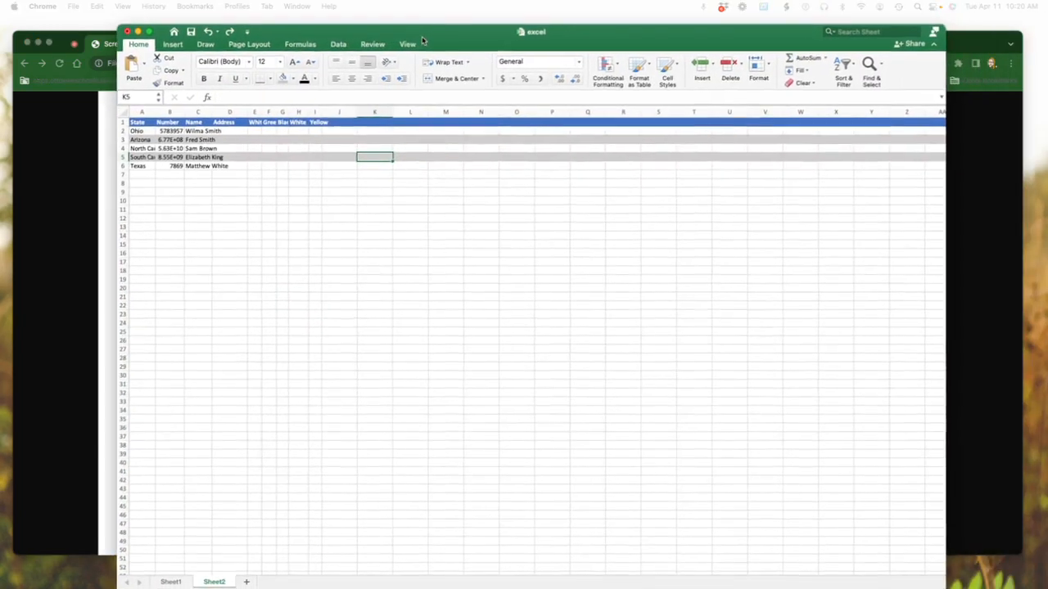
# Widen column E on Sheet2 slightly so its White header fits
pyautogui.moveTo(424, 41); pyautogui.dragTo(412, 33)
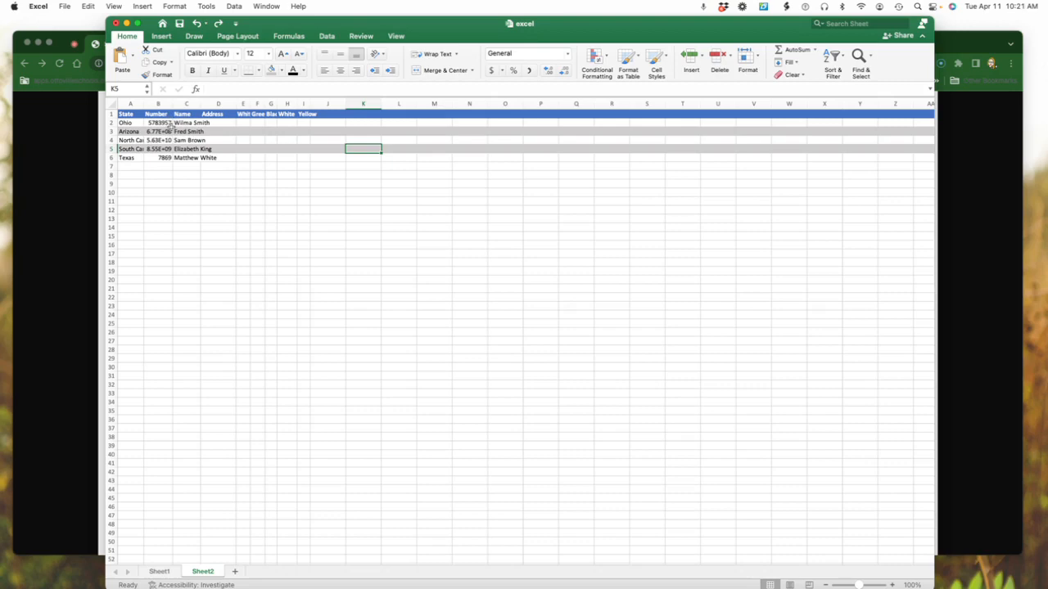
pyautogui.hscroll(1, 173, 123)
pyautogui.moveTo(249, 104); pyautogui.dragTo(256, 104)
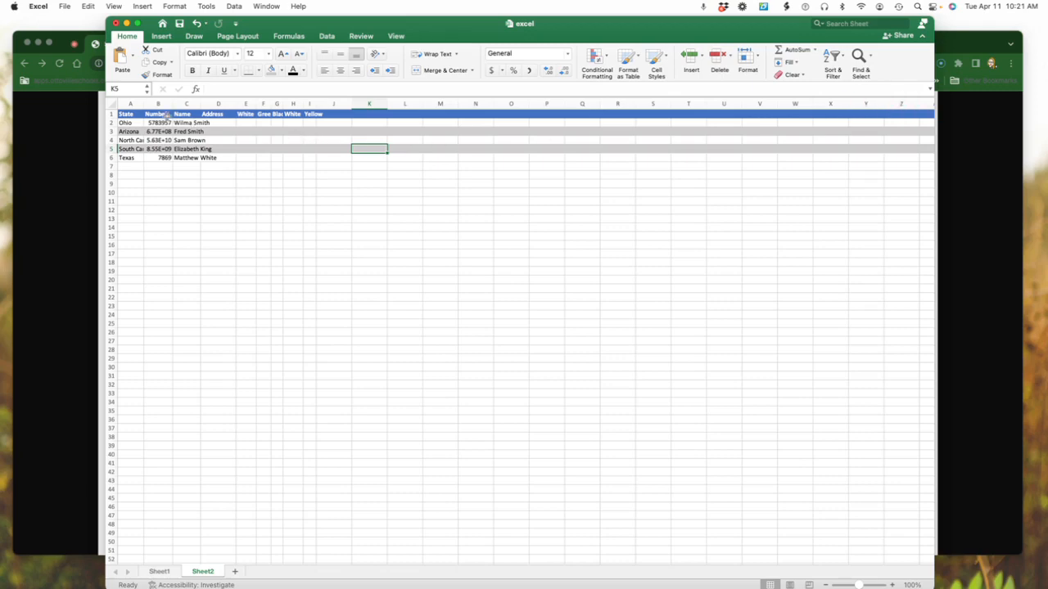
pyautogui.hscroll(1, 168, 113)
pyautogui.scroll(-1, 169, 113)
pyautogui.scroll(1, 241, 164)
pyautogui.hscroll(-1, 241, 164)
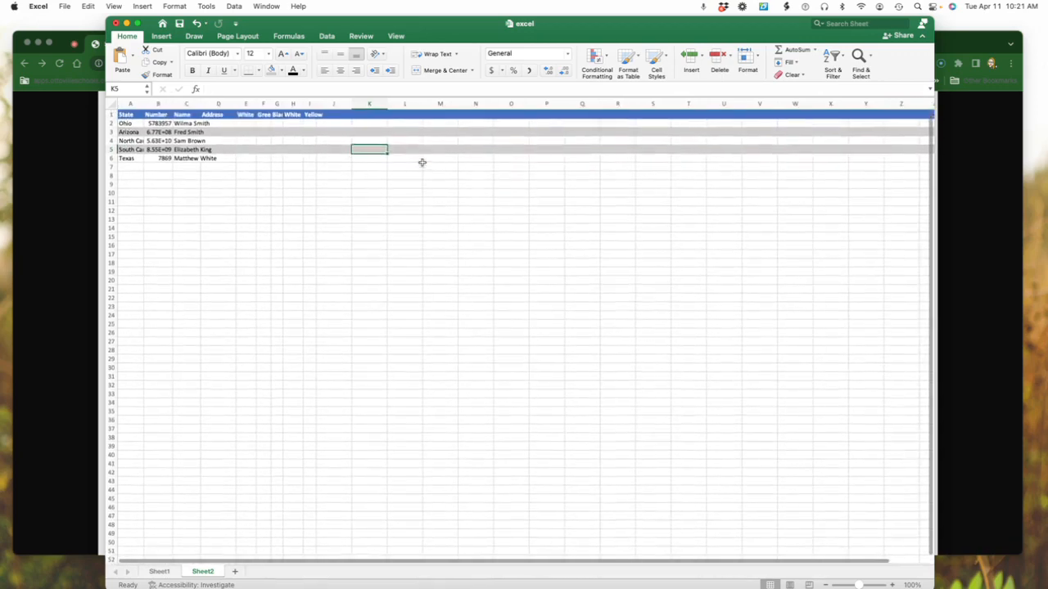
pyautogui.hscroll(1, 422, 163)
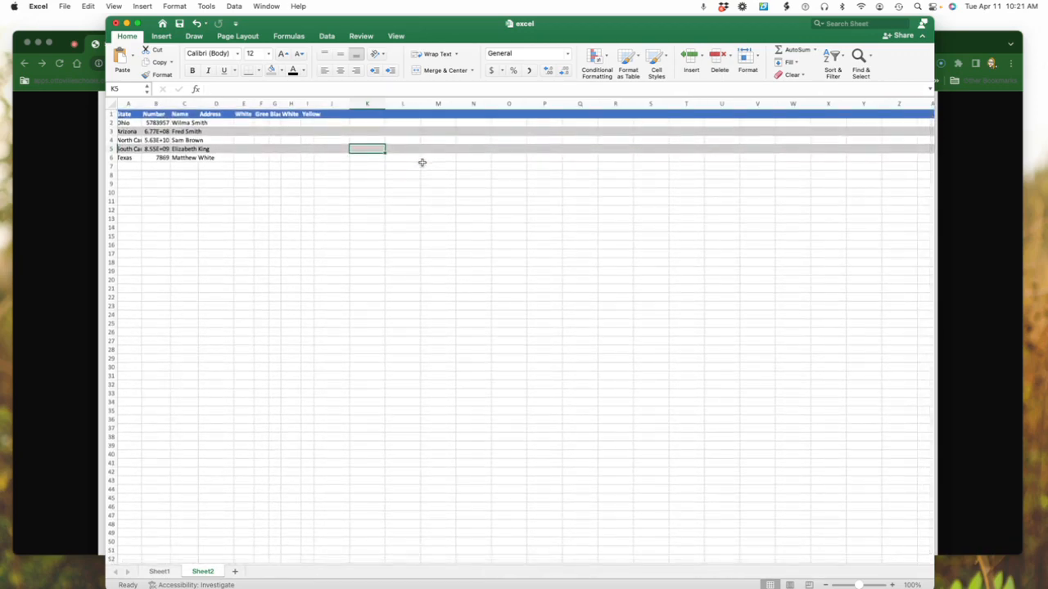
pyautogui.hscroll(-1, 424, 162)
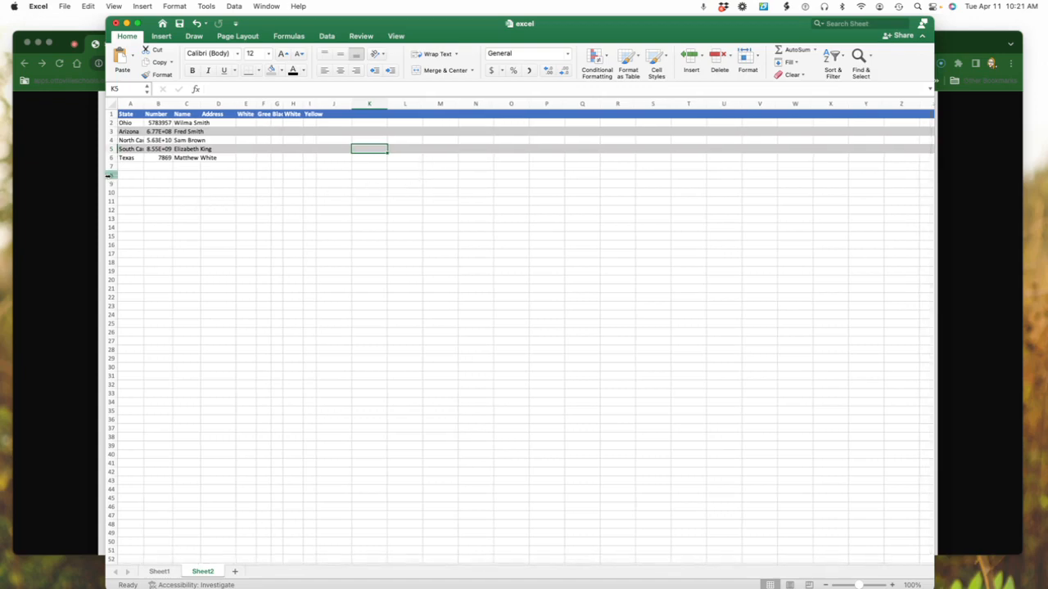
# AutoFit the width of all columns on Sheet2 to their contents
pyautogui.click(112, 104)
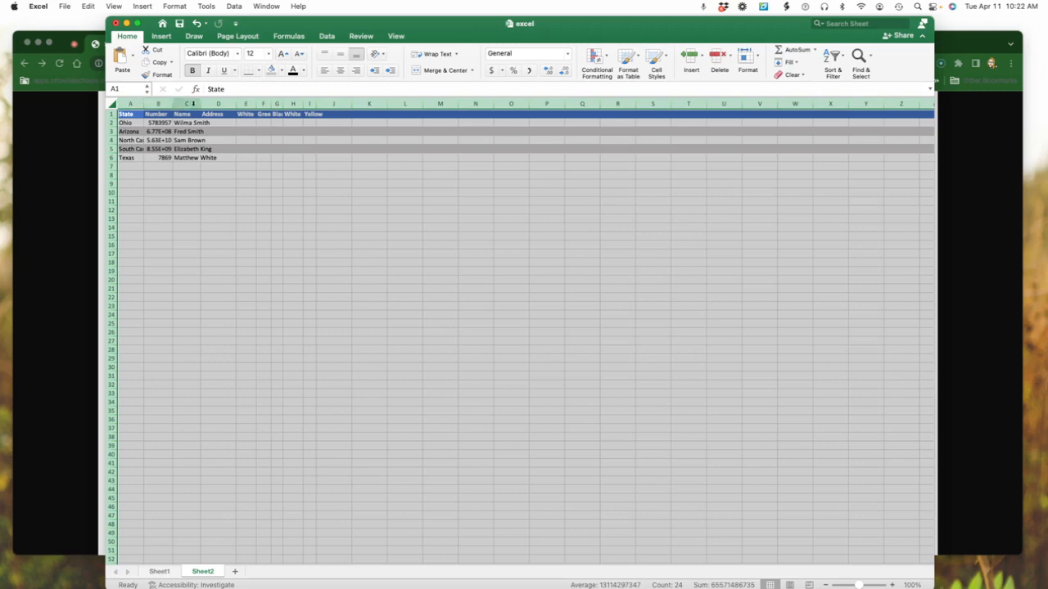
pyautogui.doubleClick(142, 104)
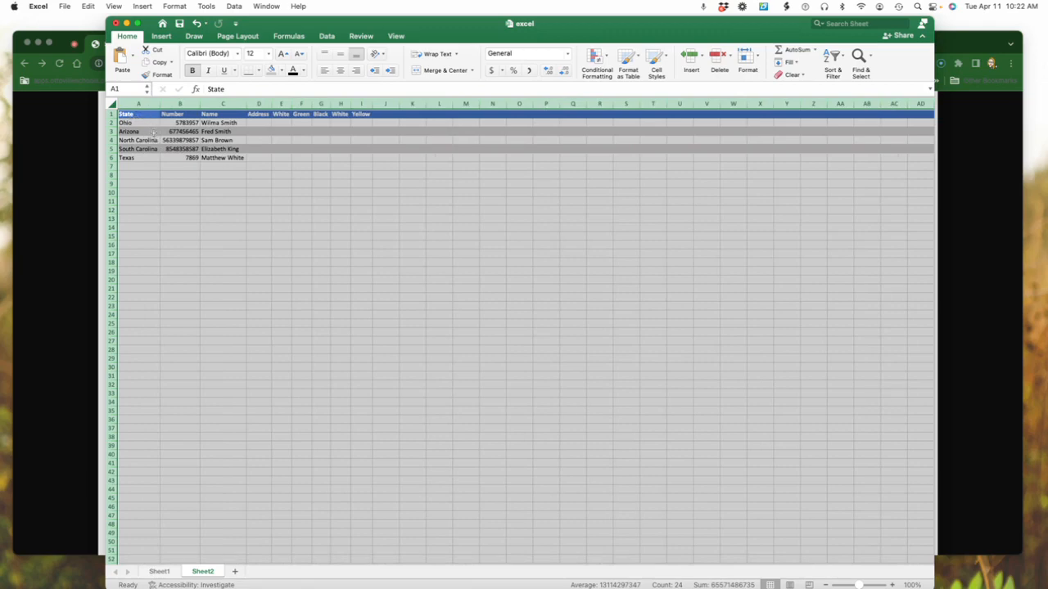
pyautogui.scroll(-1, 153, 136)
pyautogui.scroll(-1, 155, 141)
pyautogui.scroll(1, 157, 145)
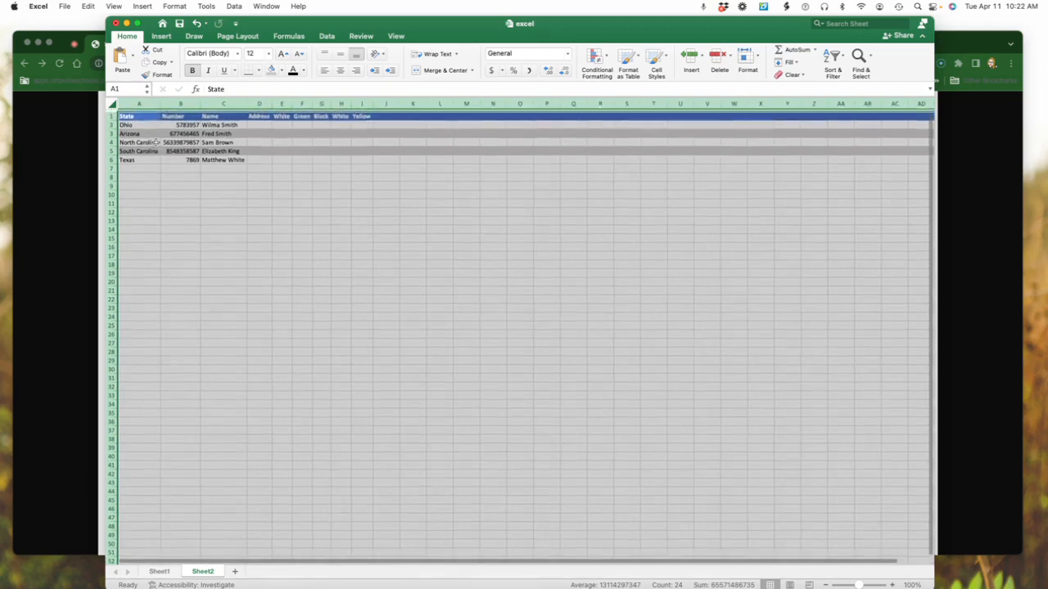
pyautogui.scroll(-1, 158, 146)
pyautogui.scroll(1, 158, 149)
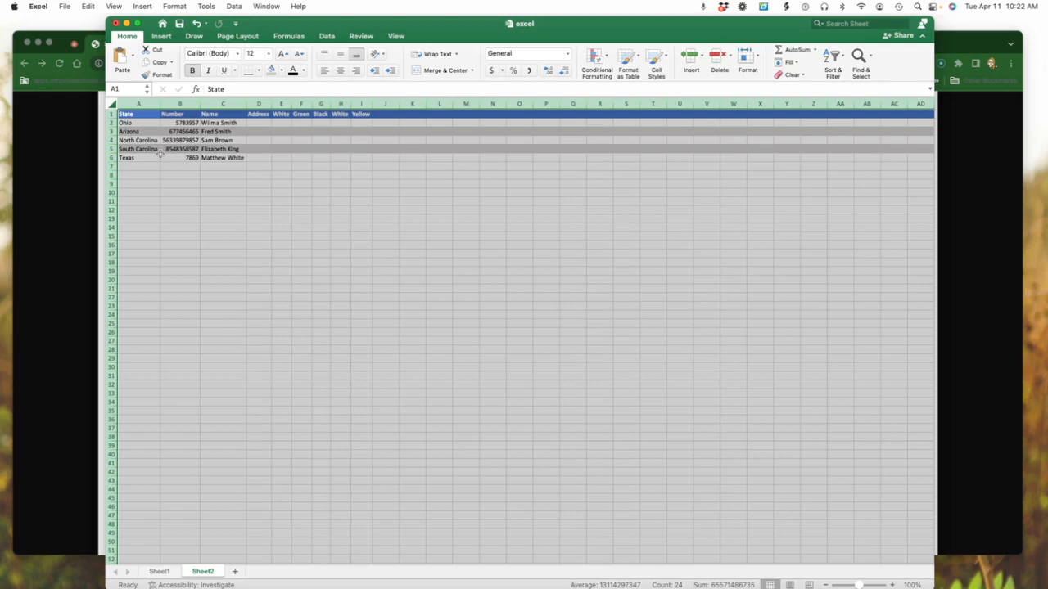
# On Sheet1, enter the first address's street number in B2 and its street name in C2
pyautogui.click(160, 571)
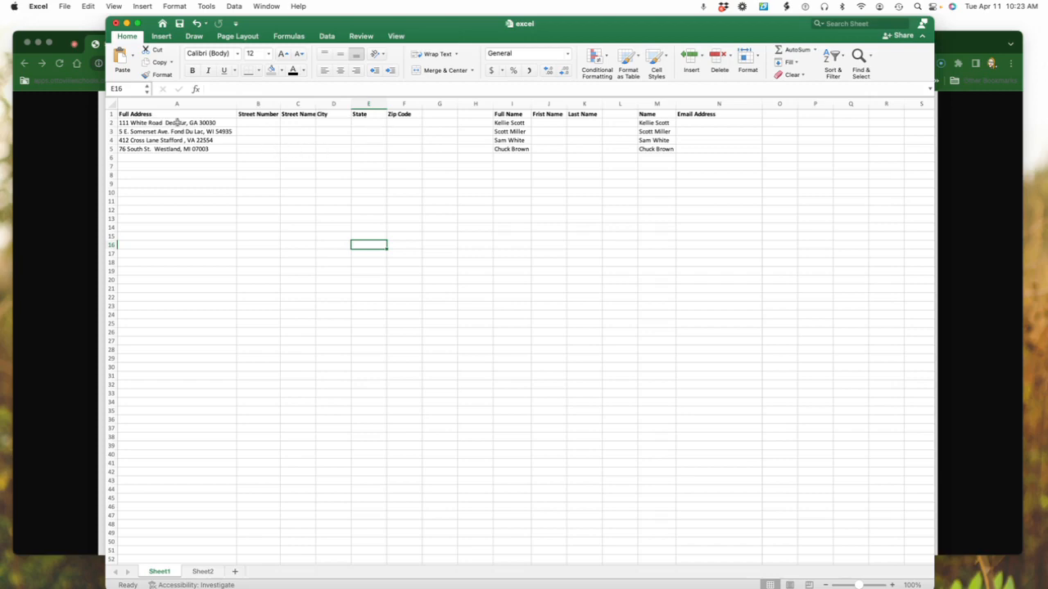
pyautogui.click(259, 123)
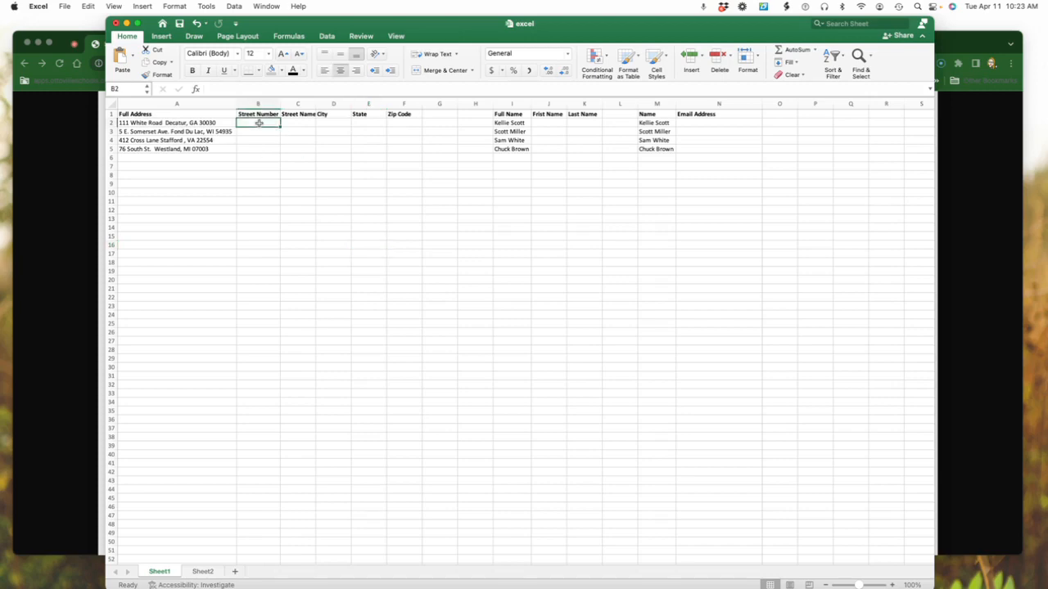
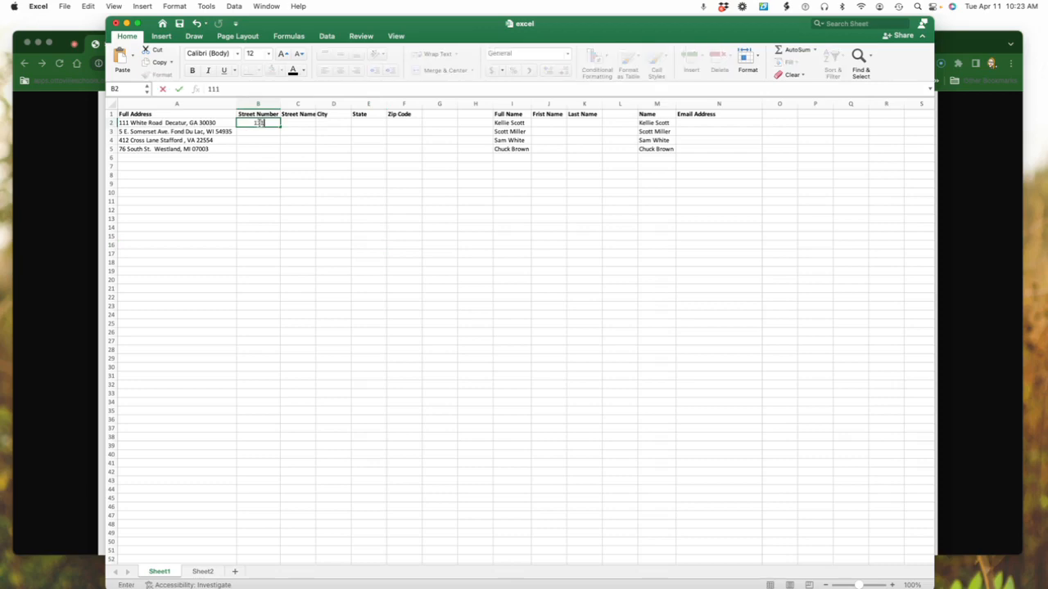
pyautogui.click(298, 122)
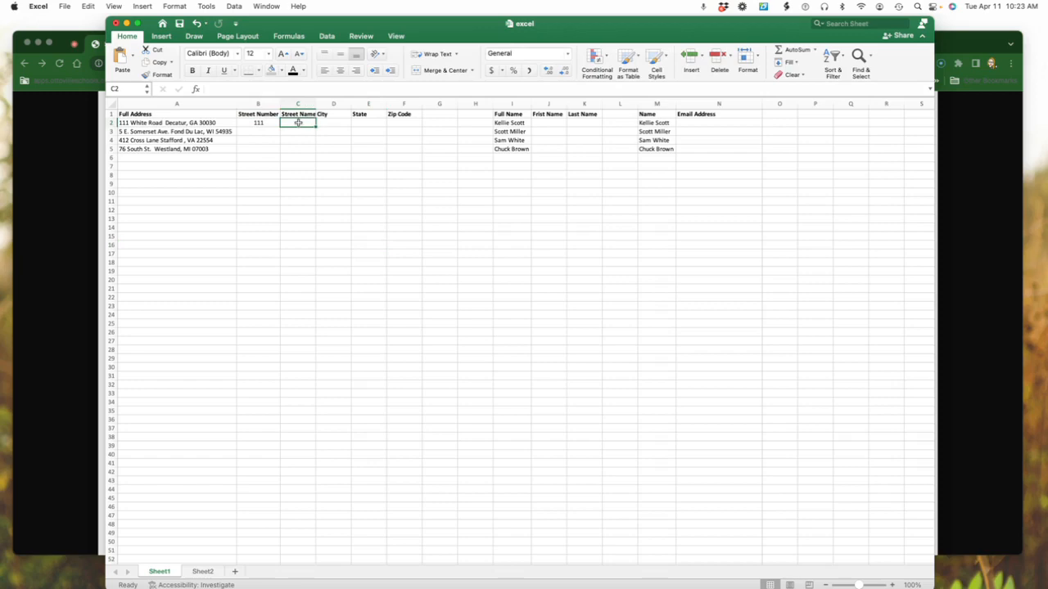
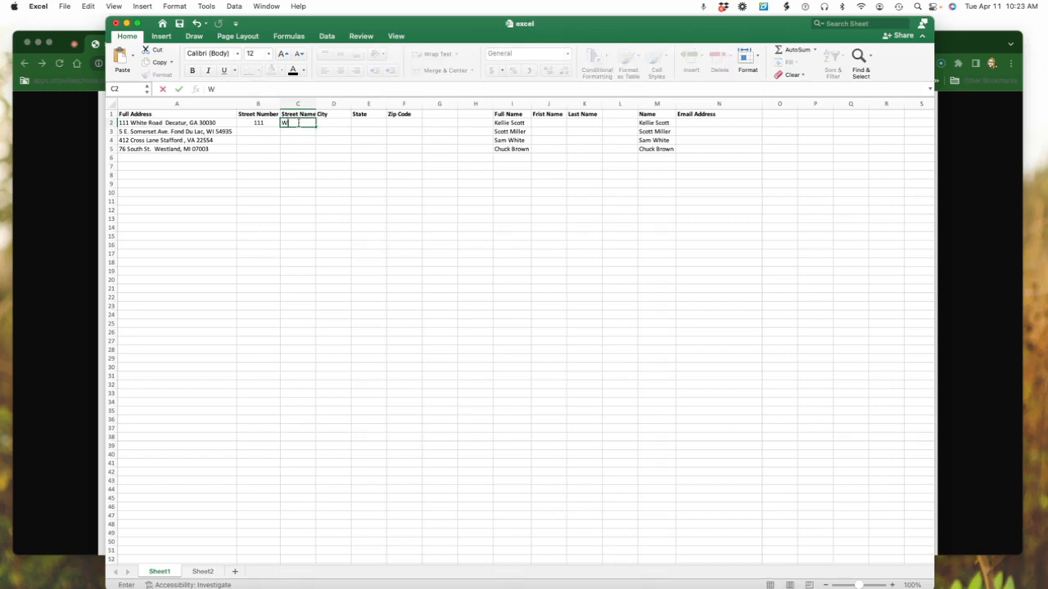
pyautogui.press('Tab')
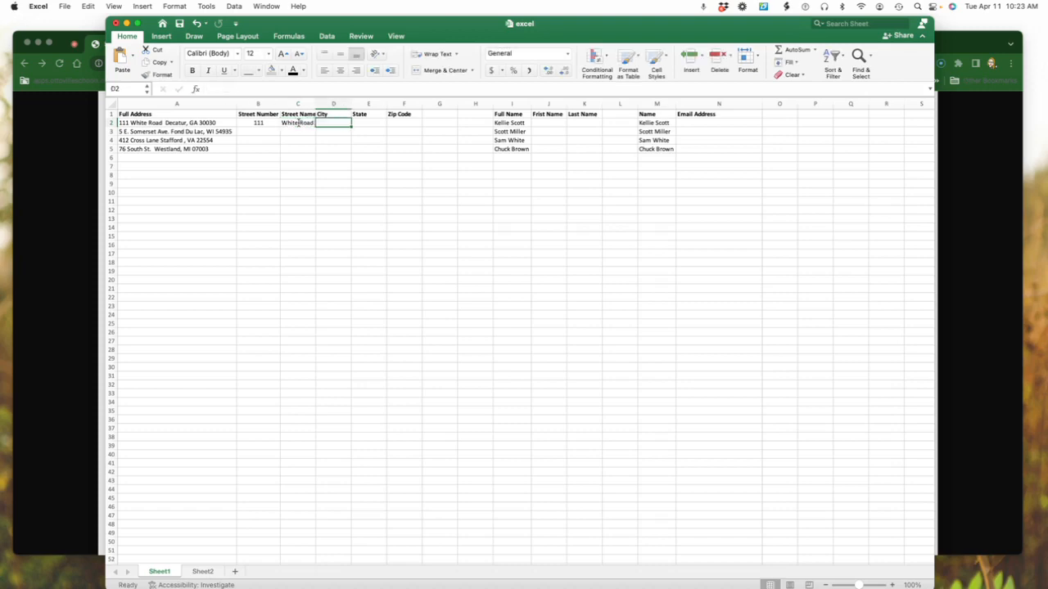
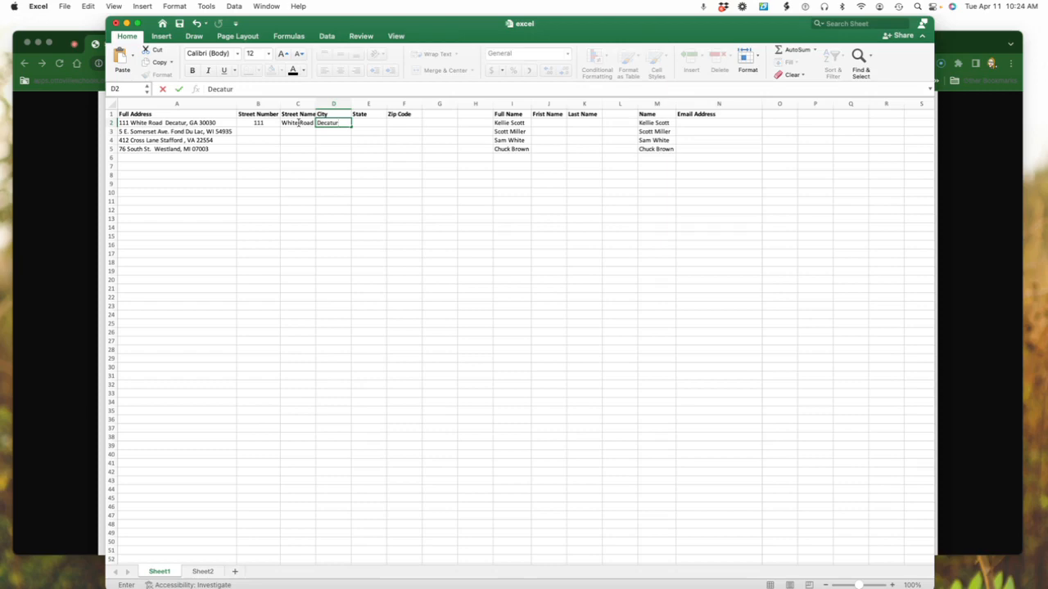
# Enter the first address's city, state and zip code in cells D2, E2 and F2
pyautogui.press('Tab')
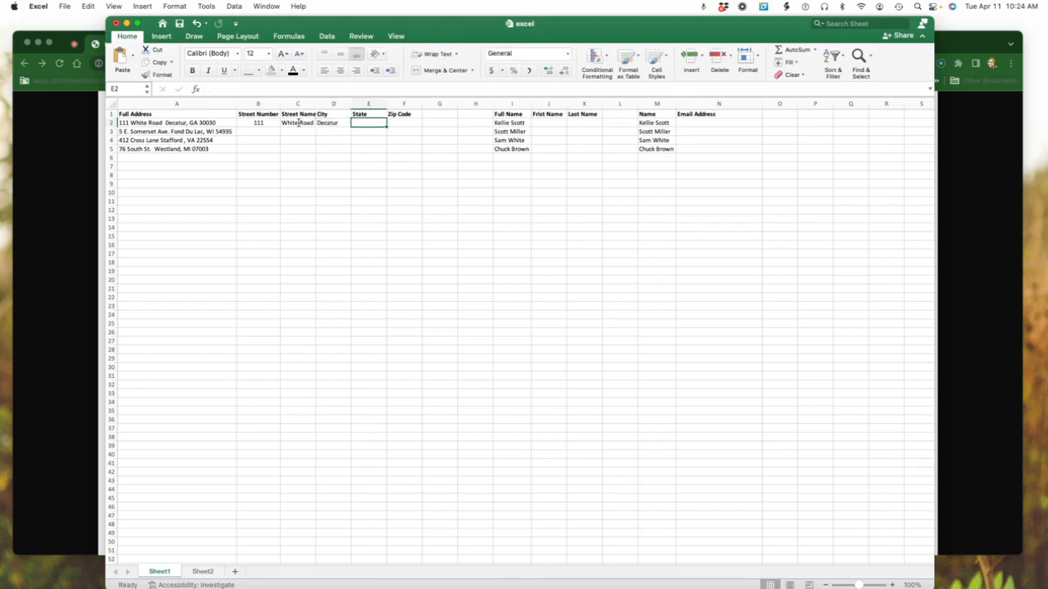
pyautogui.press('Tab')
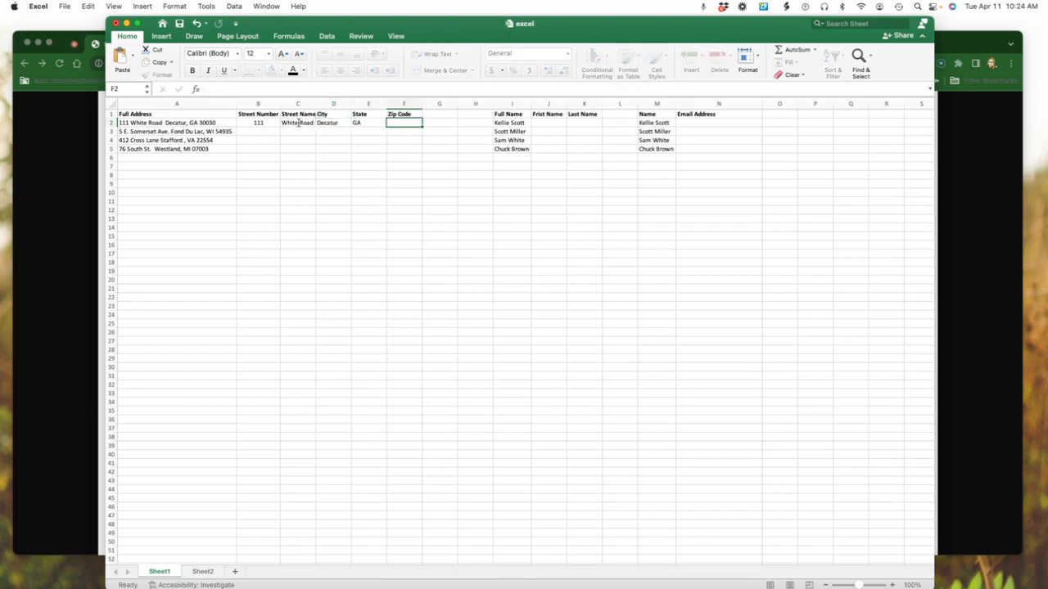
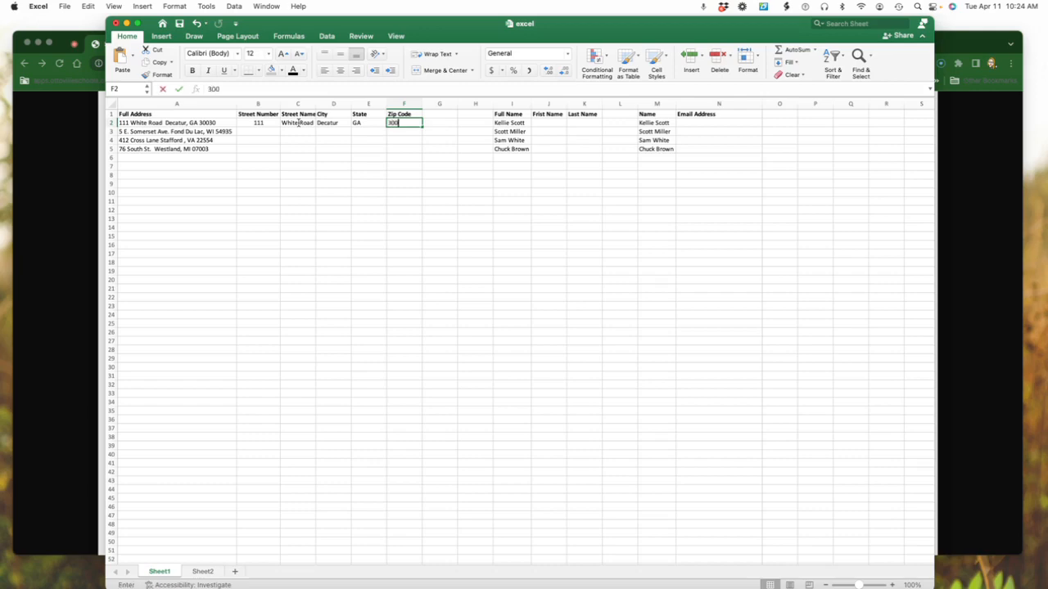
pyautogui.click(374, 160)
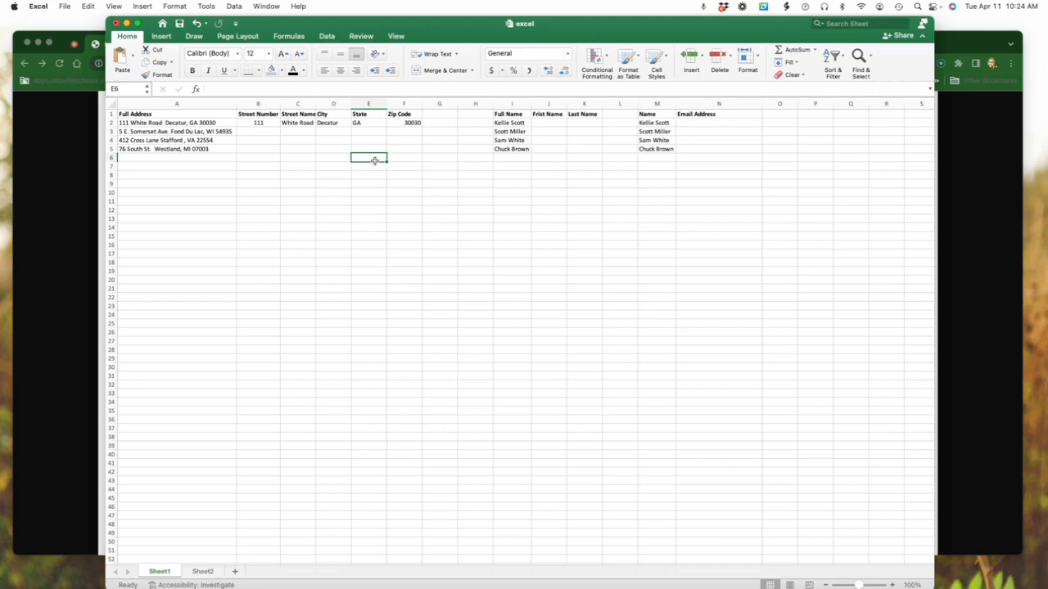
# Flash Fill the Street Number and Street Name columns from the examples in row 2
pyautogui.click(267, 122)
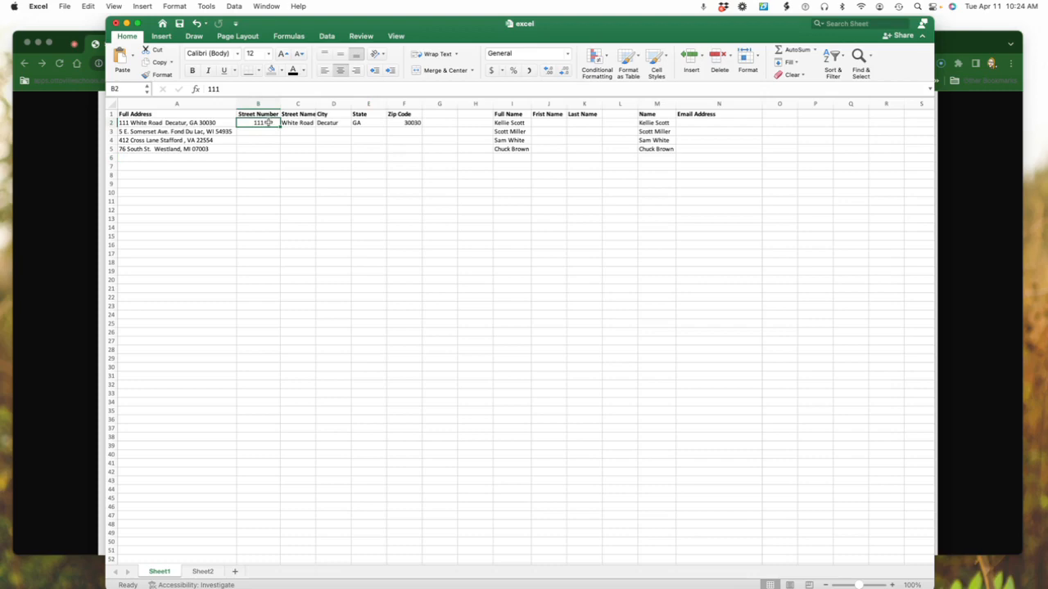
pyautogui.hotkey('ctrl', 'e')
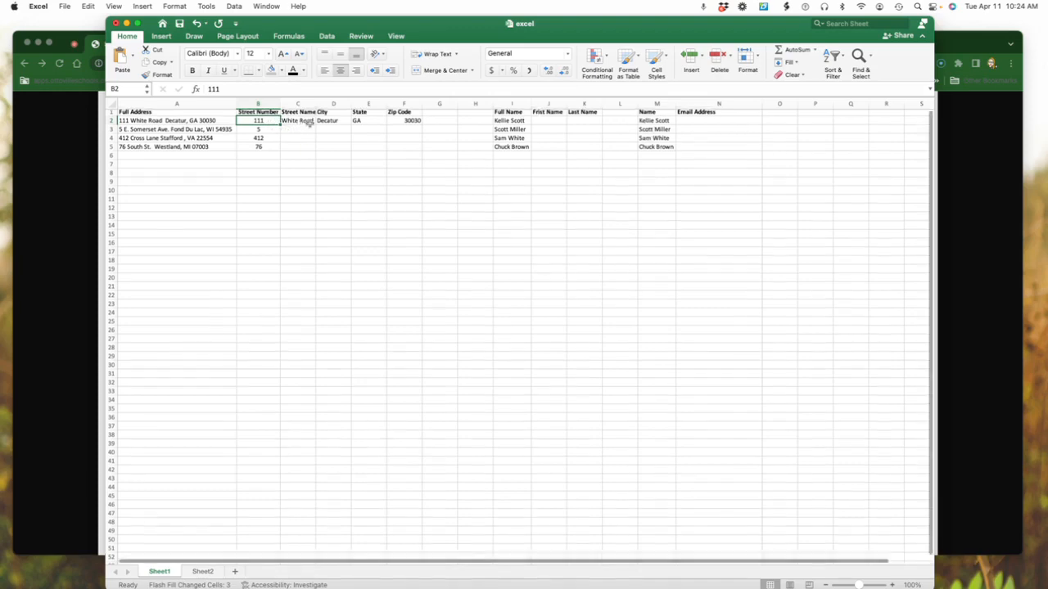
pyautogui.scroll(-1, 303, 128)
pyautogui.scroll(1, 307, 129)
pyautogui.click(305, 122)
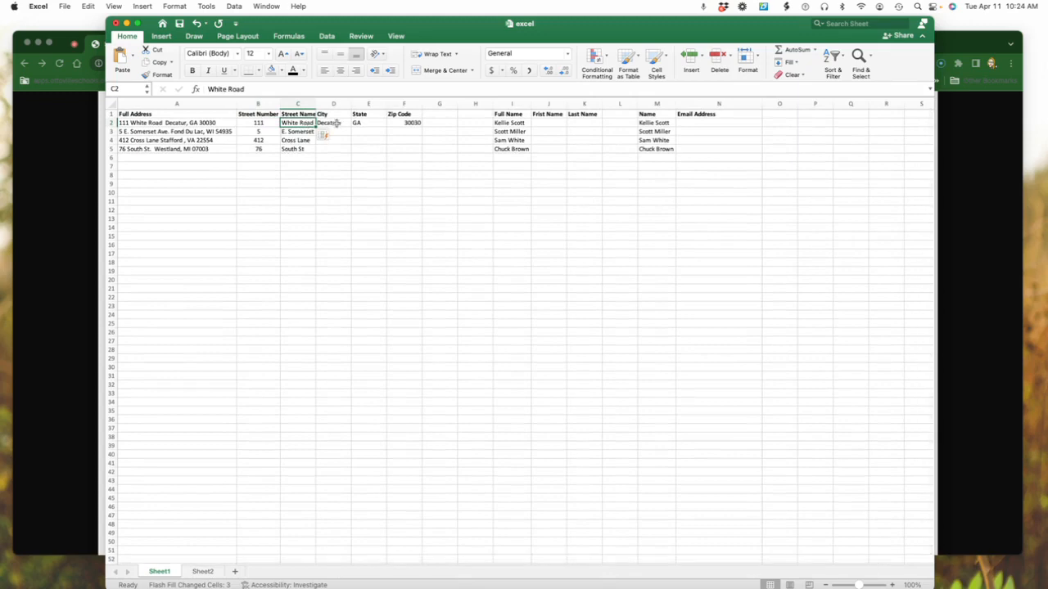
# Flash Fill the City, State and Zip Code columns from the examples in row 2
pyautogui.click(333, 122)
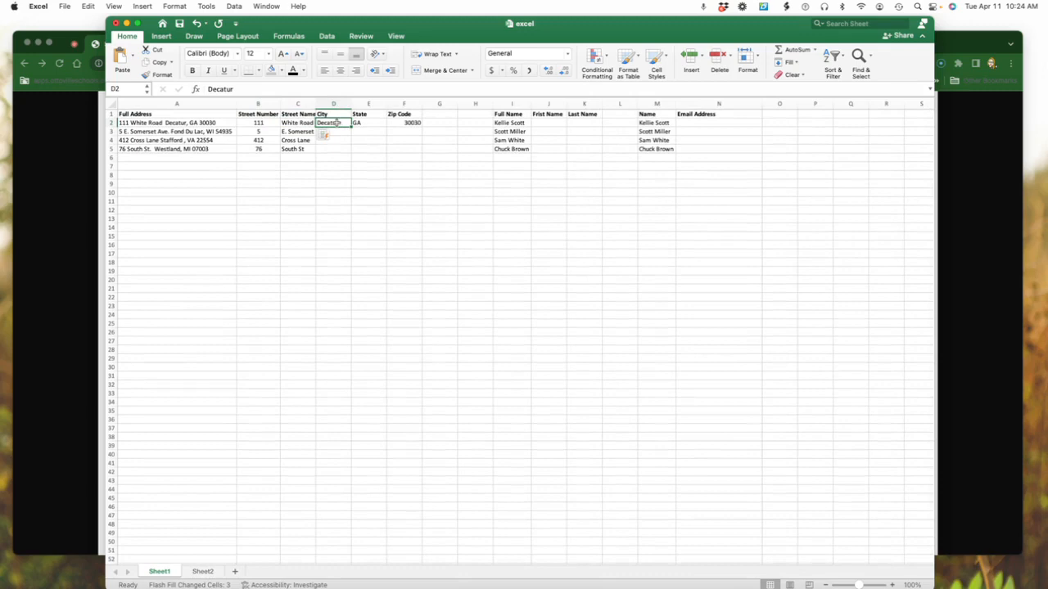
pyautogui.hotkey('ctrl', 'e')
pyautogui.hscroll(1, 344, 124)
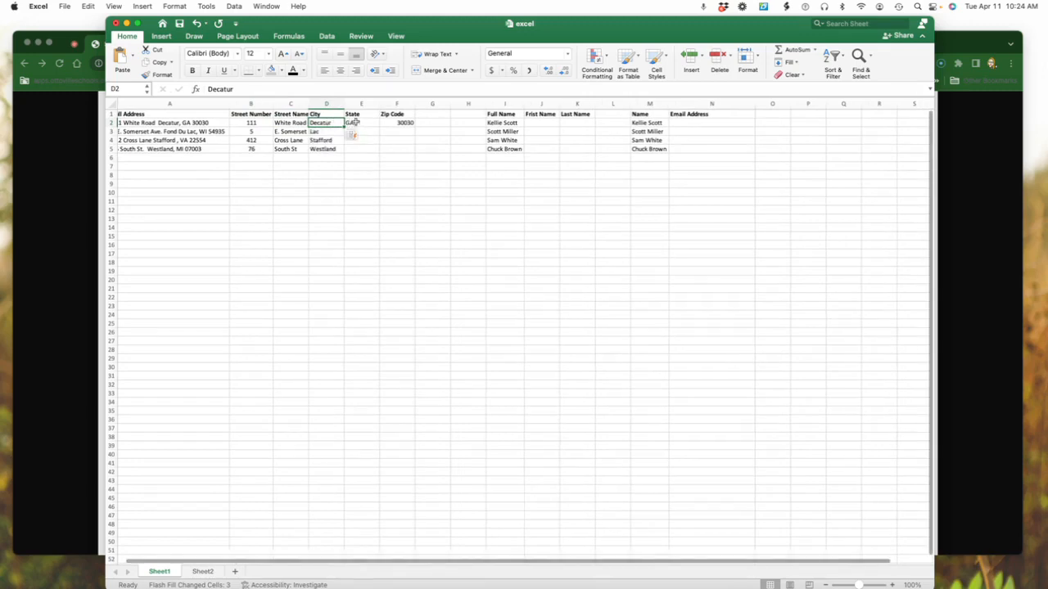
pyautogui.click(352, 123)
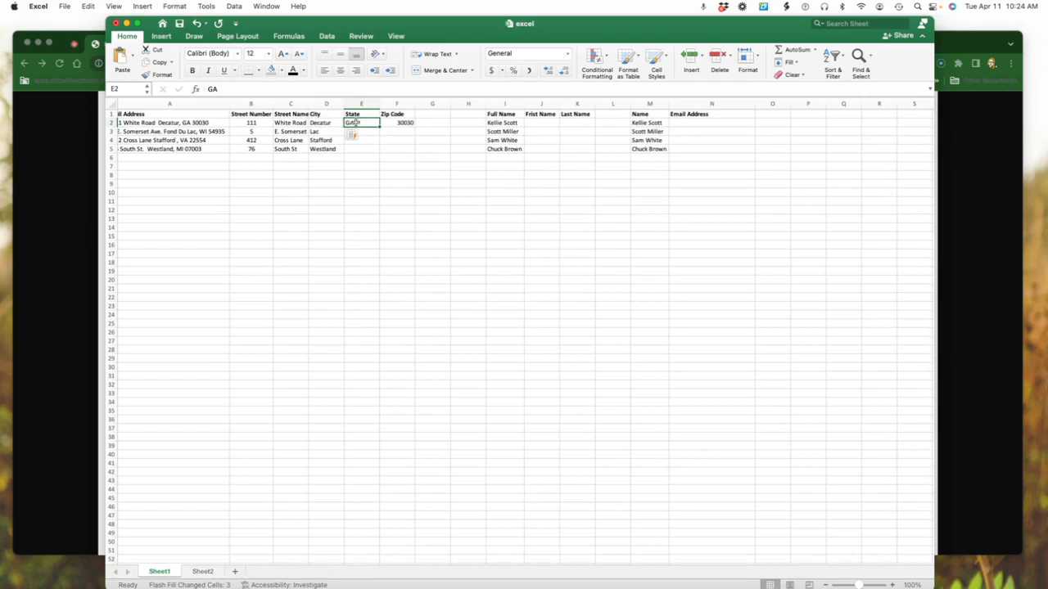
pyautogui.hotkey('ctrl', 'e')
pyautogui.click(407, 123)
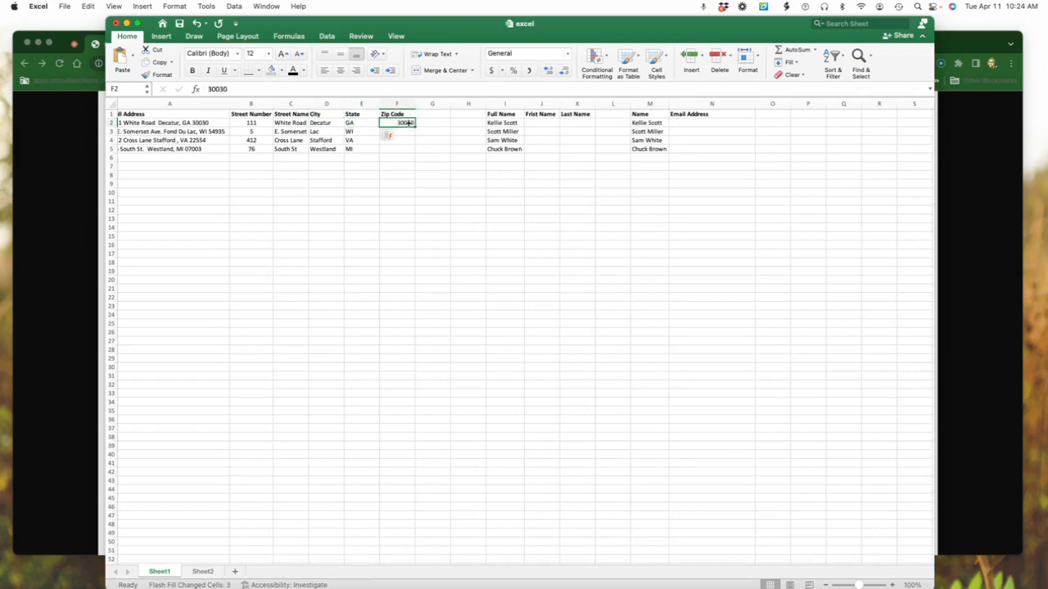
pyautogui.hotkey('ctrl', 'e')
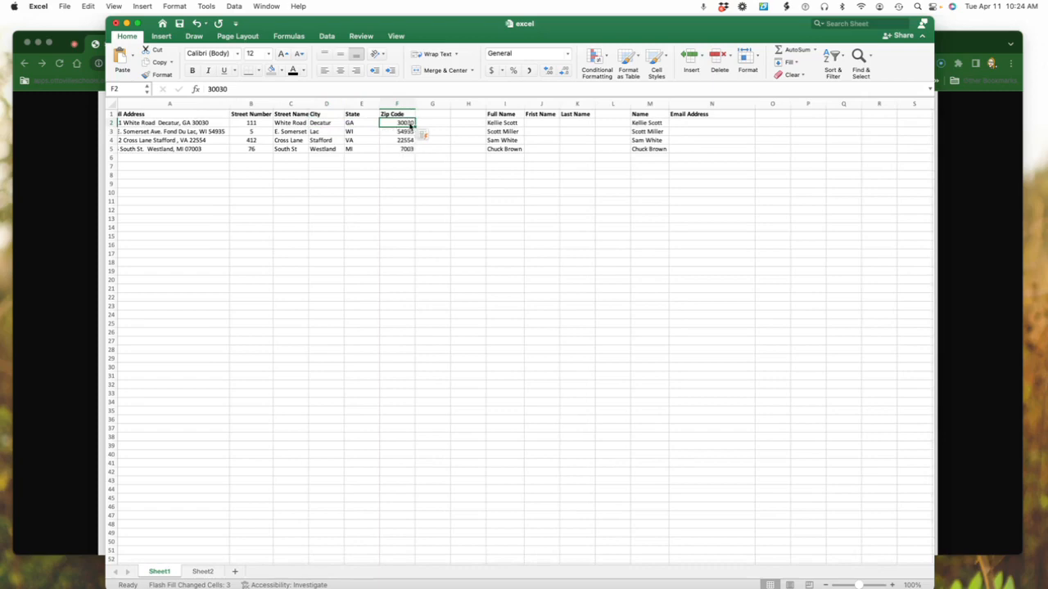
# Review the filled address columns, checking the second address's City entry in D3
pyautogui.click(383, 182)
pyautogui.hscroll(-2, 361, 164)
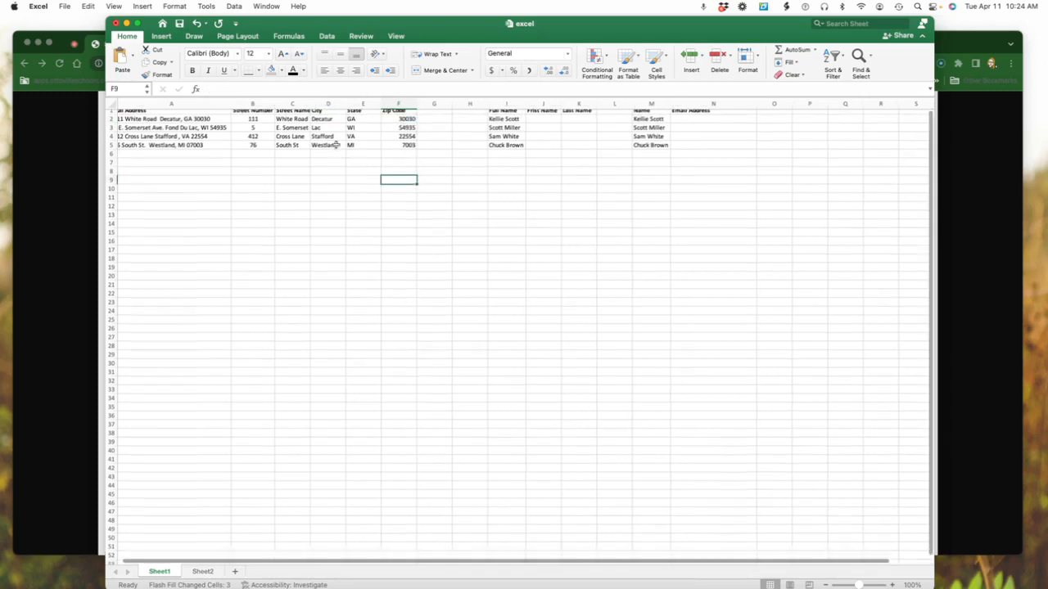
pyautogui.scroll(1, 335, 141)
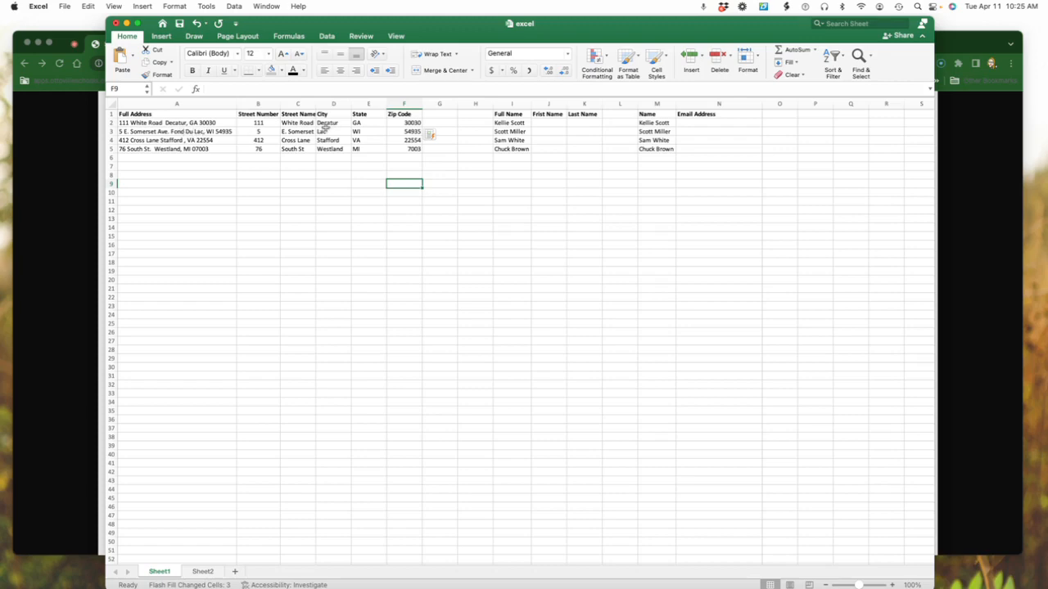
pyautogui.click(328, 131)
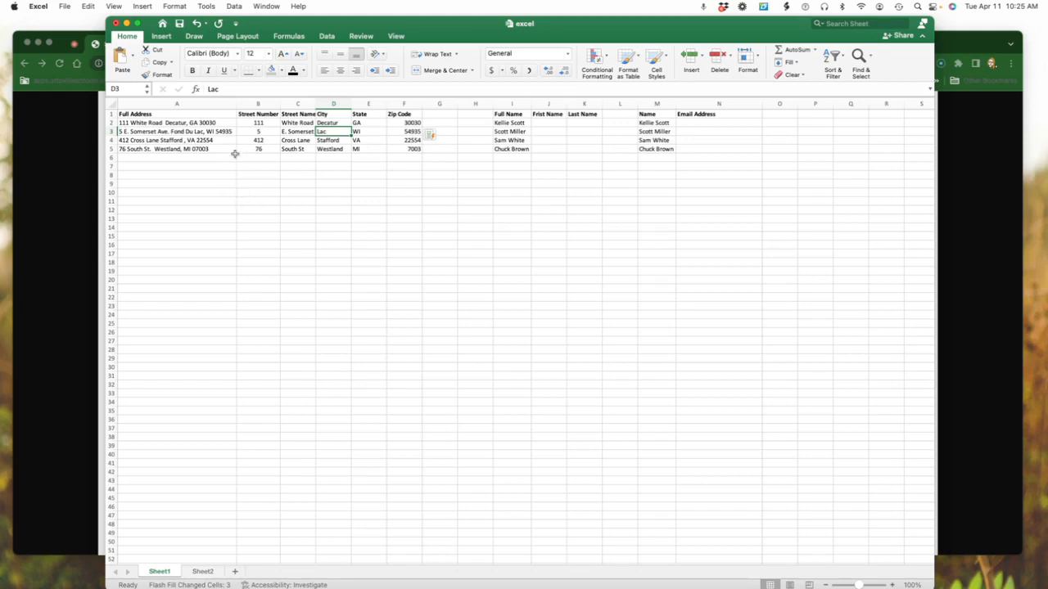
pyautogui.hscroll(1, 232, 149)
pyautogui.hscroll(-1, 230, 145)
# Correct the misspelled header in J1 to "First Name"
pyautogui.click(555, 123)
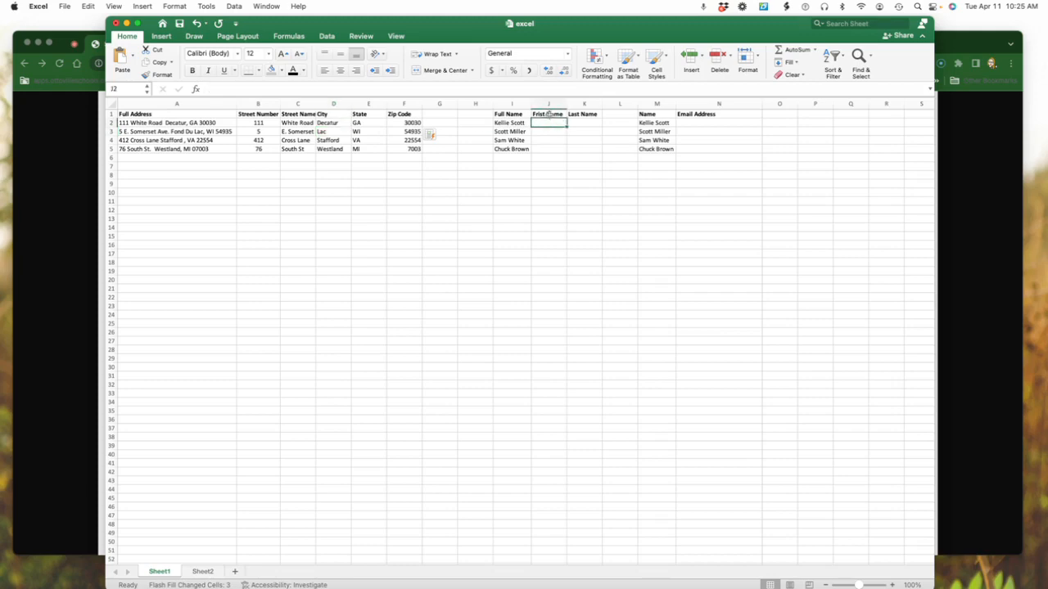
pyautogui.click(545, 114)
pyautogui.doubleClick(541, 114)
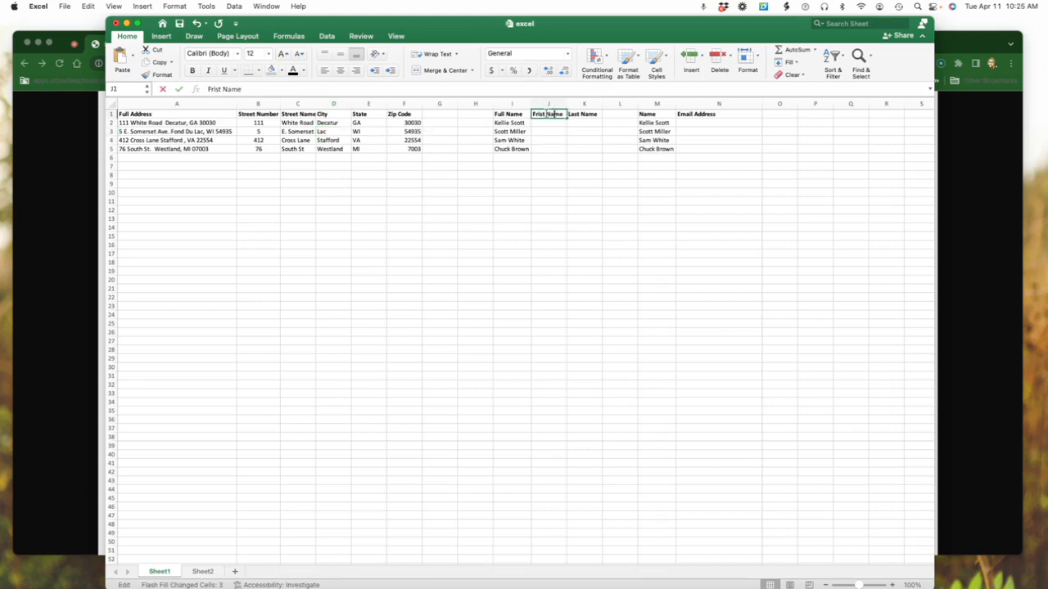
pyautogui.press('BackSpace')
pyautogui.press('BackSpace')
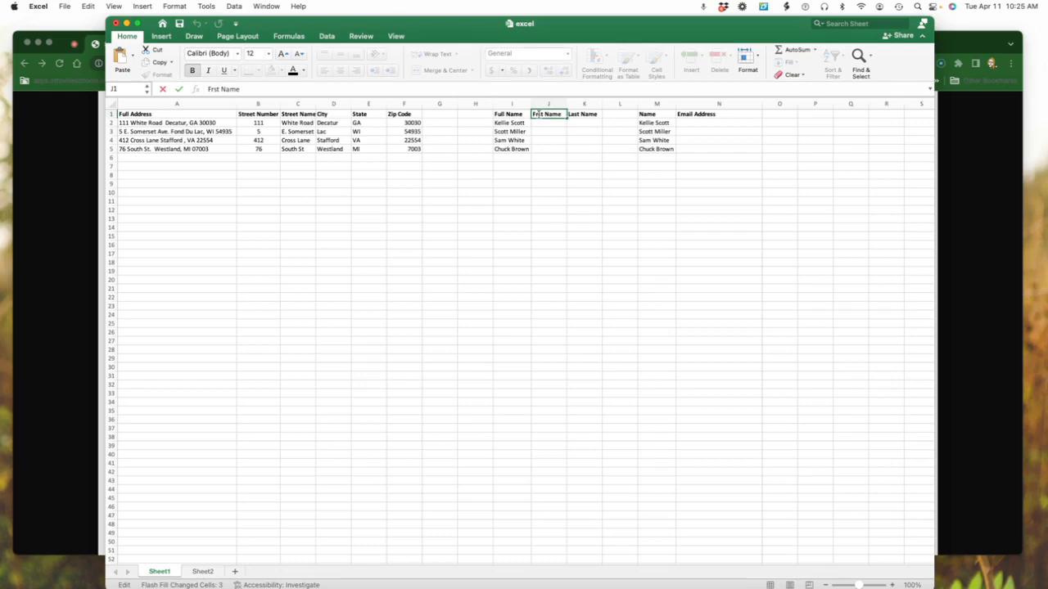
pyautogui.write('ir')
pyautogui.click(548, 122)
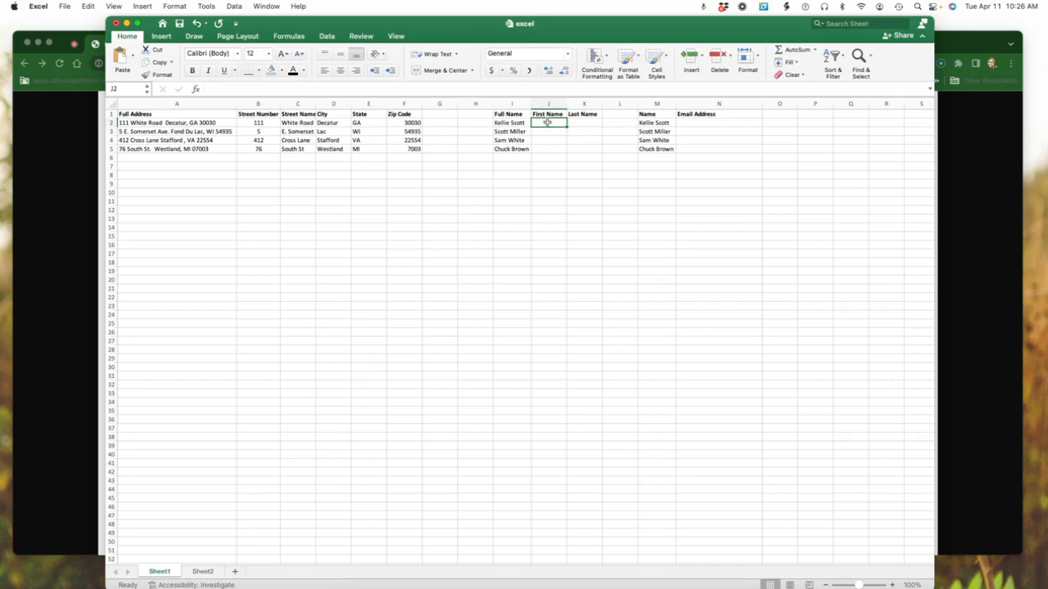
# Enter the first person's first name in J2 and last name in K2 as examples for splitting the Full Name column
pyautogui.click(587, 122)
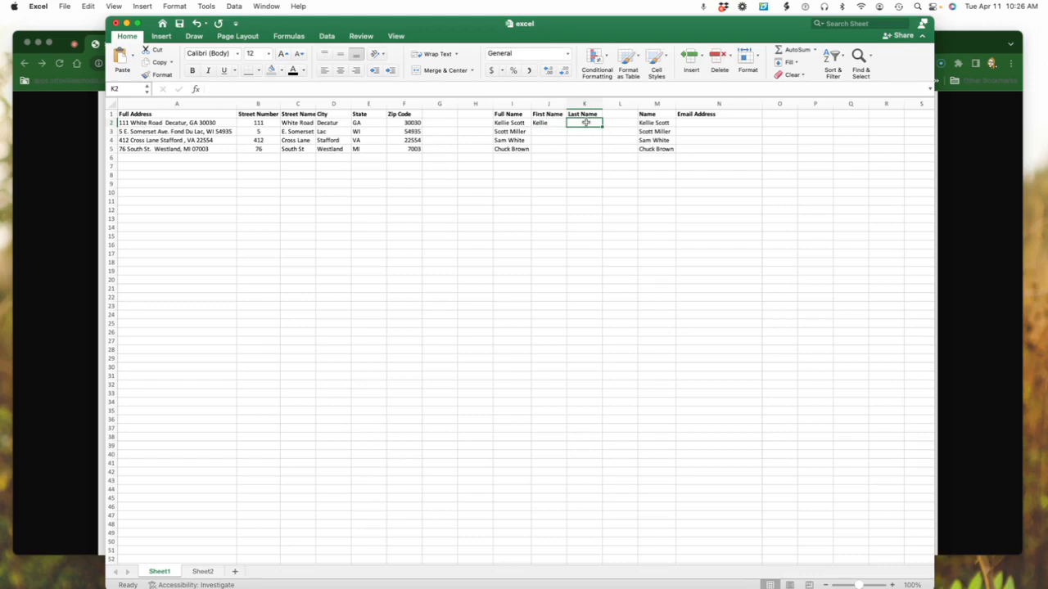
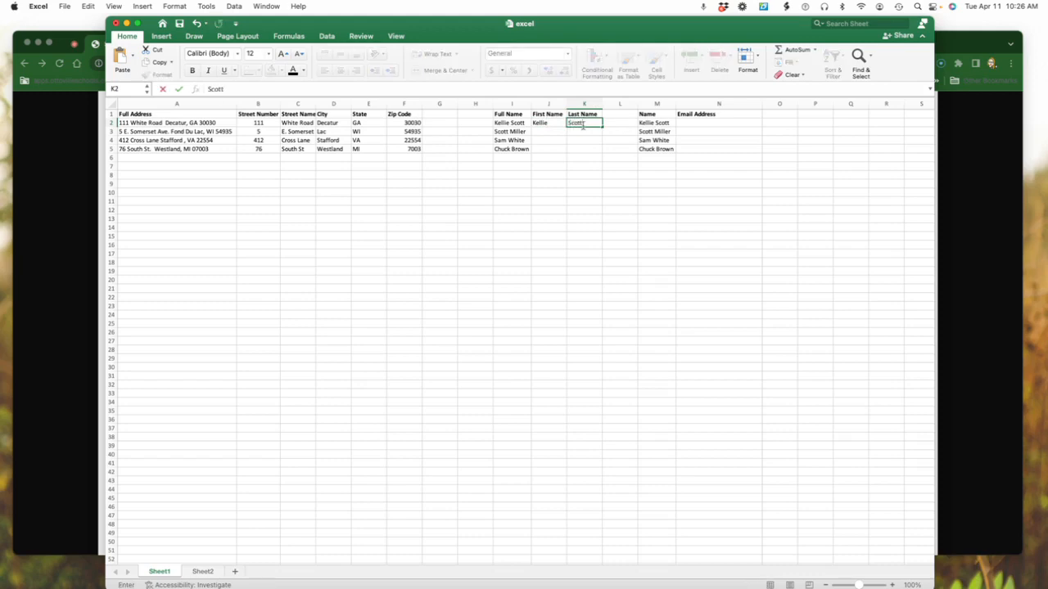
pyautogui.click(583, 144)
# Flash Fill the First Name and Last Name columns from the examples in row 2
pyautogui.click(548, 123)
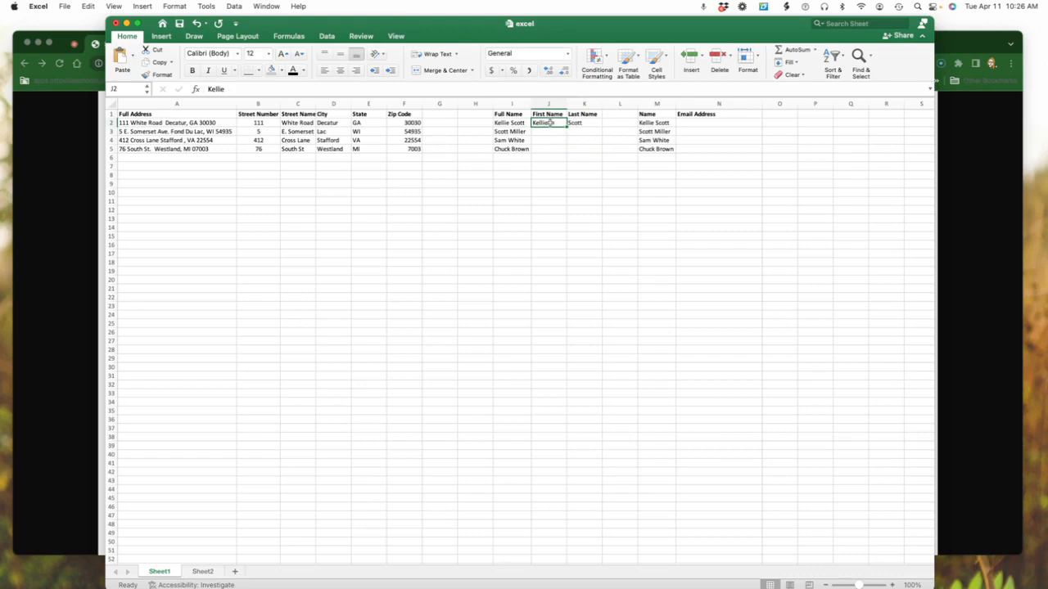
pyautogui.press('super+e')
pyautogui.click(578, 122)
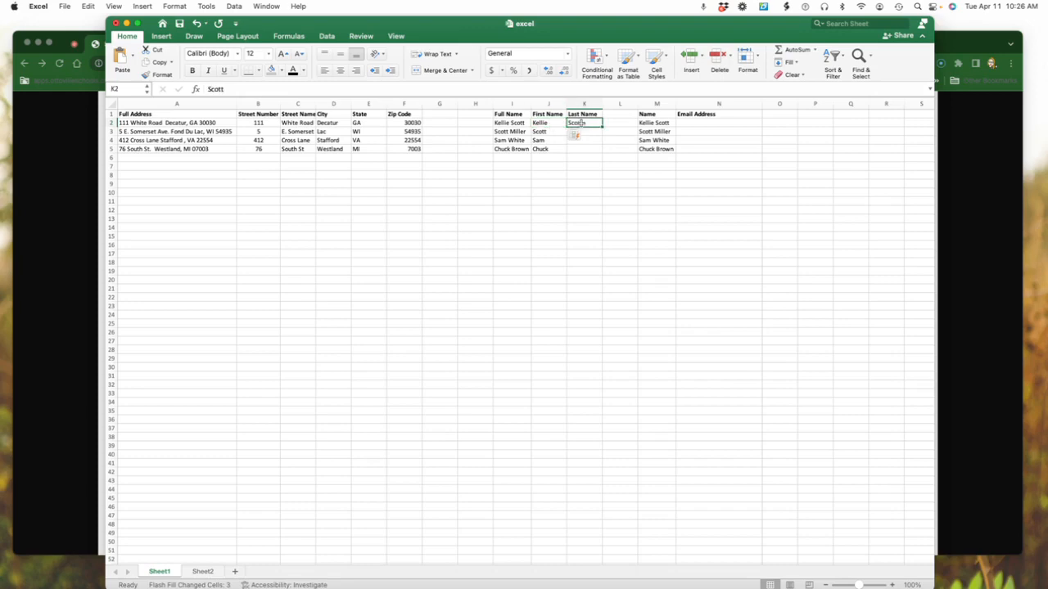
pyautogui.press('super+e')
pyautogui.click(634, 192)
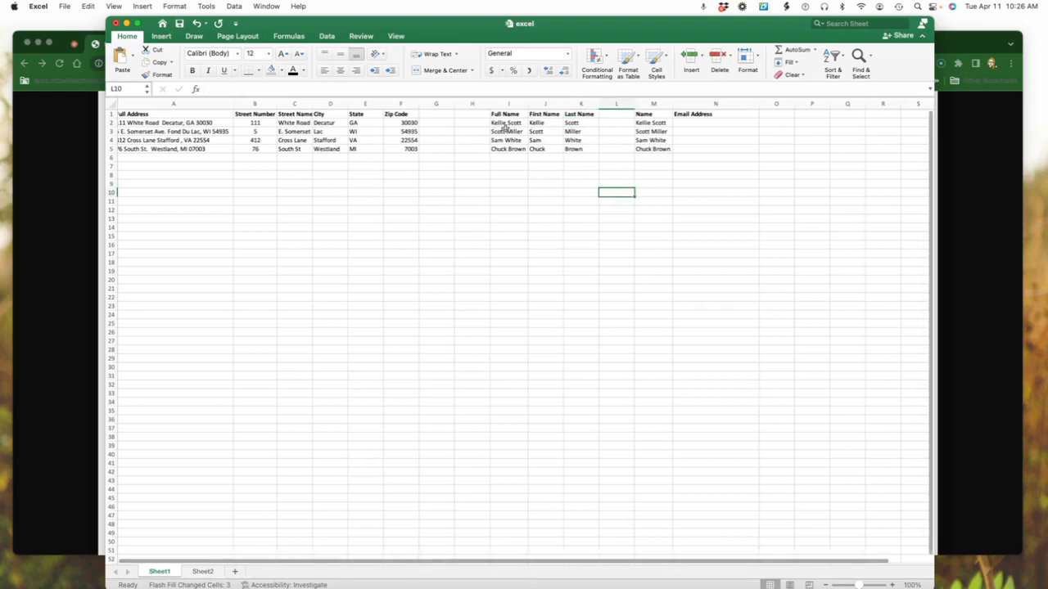
# Review the split First Name and Last Name columns and the neighbouring Name and Email Address columns
pyautogui.scroll(-1, 507, 135)
pyautogui.scroll(1, 520, 146)
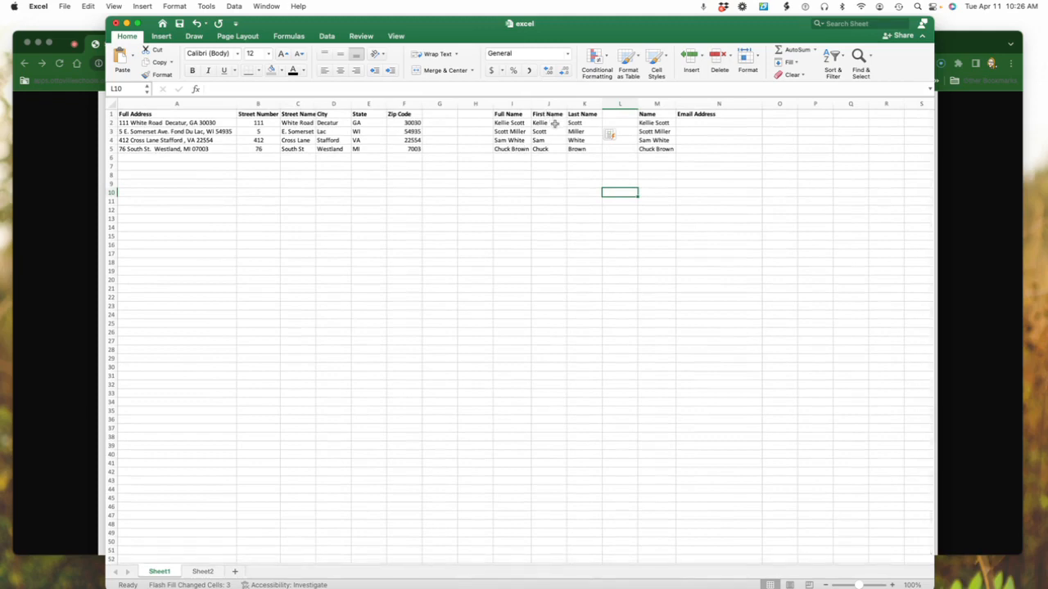
pyautogui.hscroll(2, 573, 123)
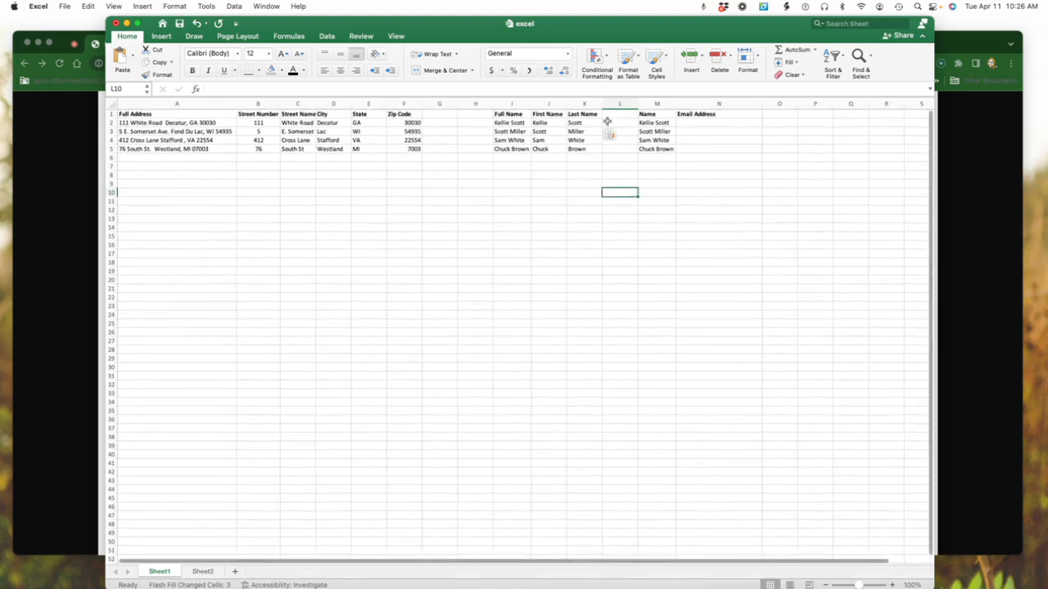
pyautogui.hscroll(1, 610, 120)
pyautogui.hscroll(-1, 608, 120)
pyautogui.scroll(-1, 608, 120)
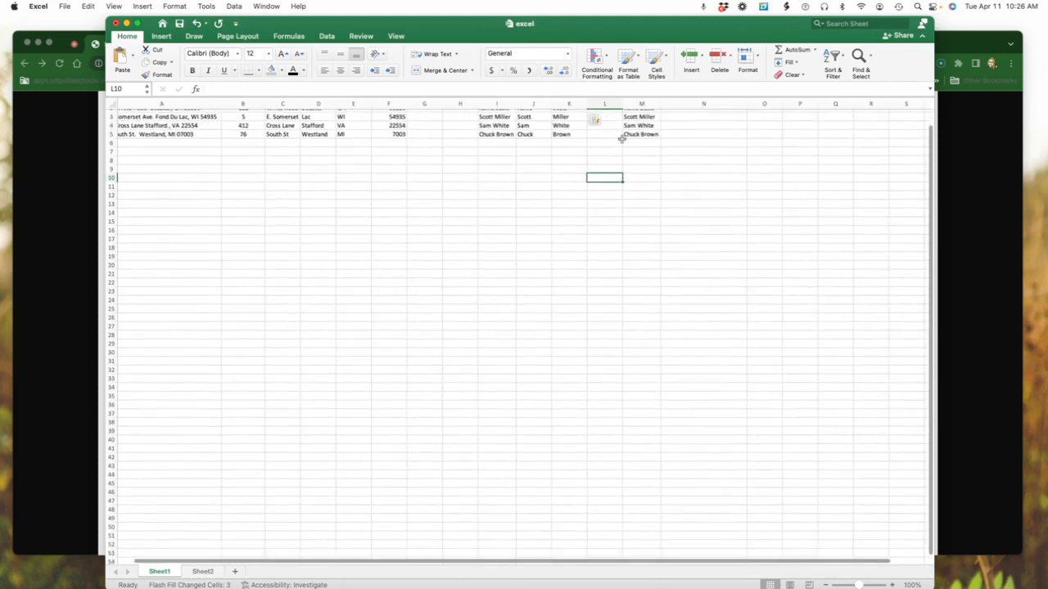
pyautogui.scroll(2, 621, 174)
pyautogui.hscroll(1, 676, 164)
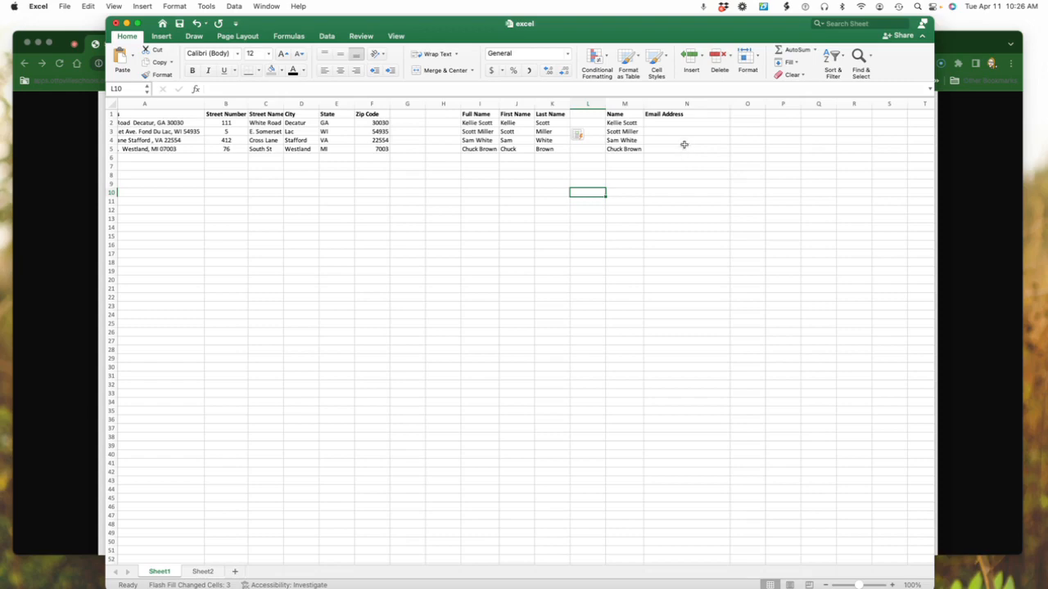
# Enter the first person's email address in N2 as an example, in lowercase first-name-dot-last-name format at the company's .org domain
pyautogui.click(681, 123)
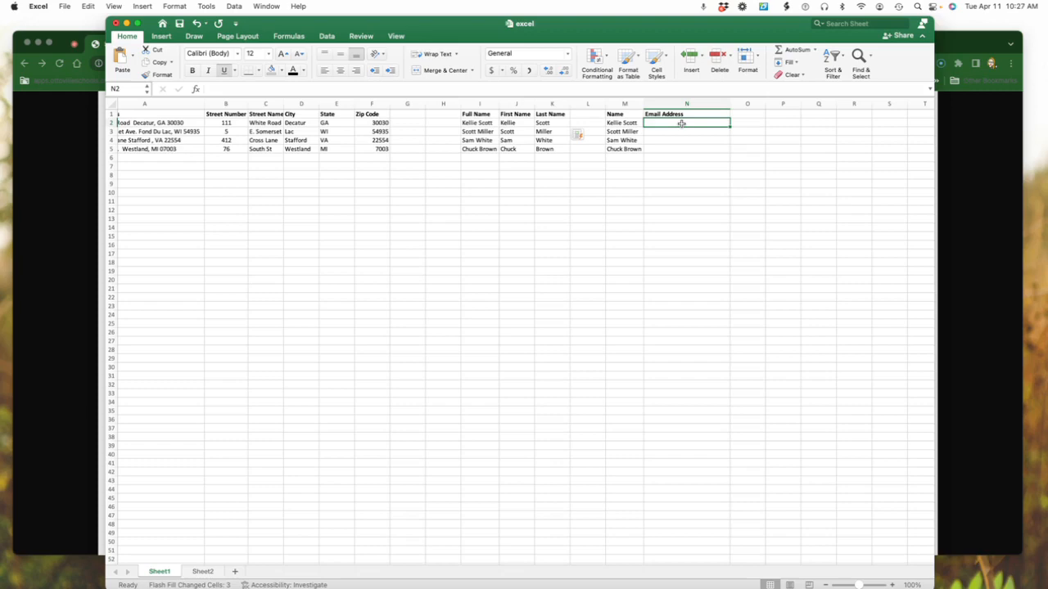
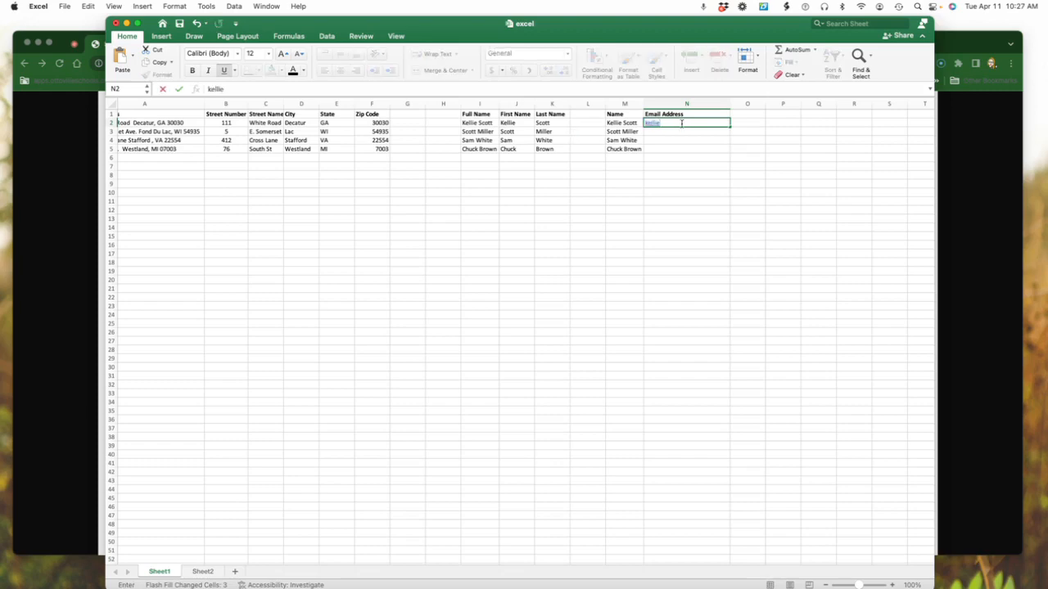
pyautogui.click(706, 132)
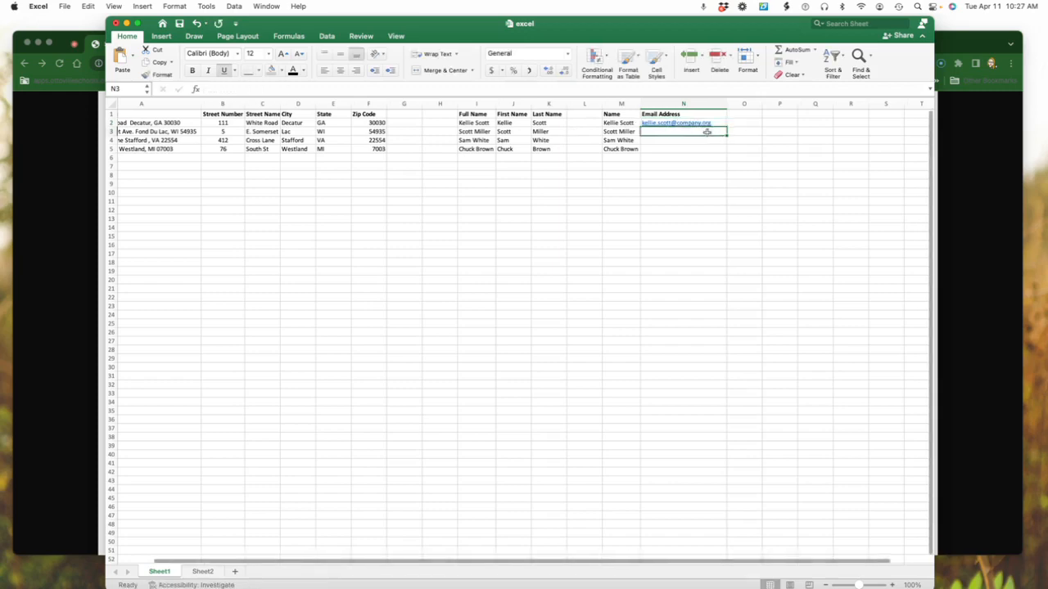
# Remove the hyperlink from the example email address in N2
pyautogui.hscroll(-1, 706, 132)
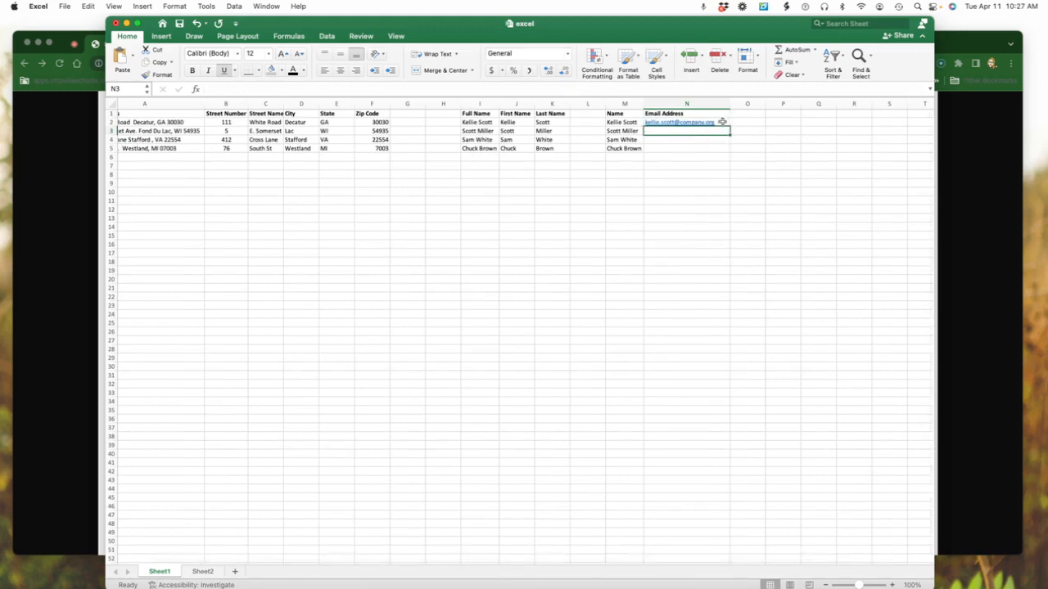
pyautogui.click(722, 122)
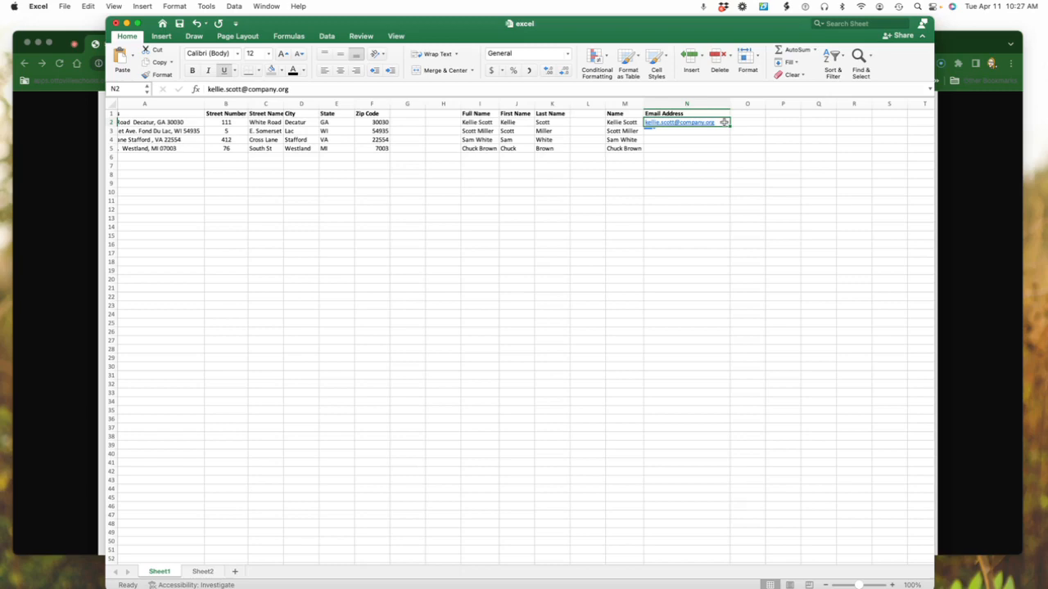
pyautogui.rightClick(724, 122)
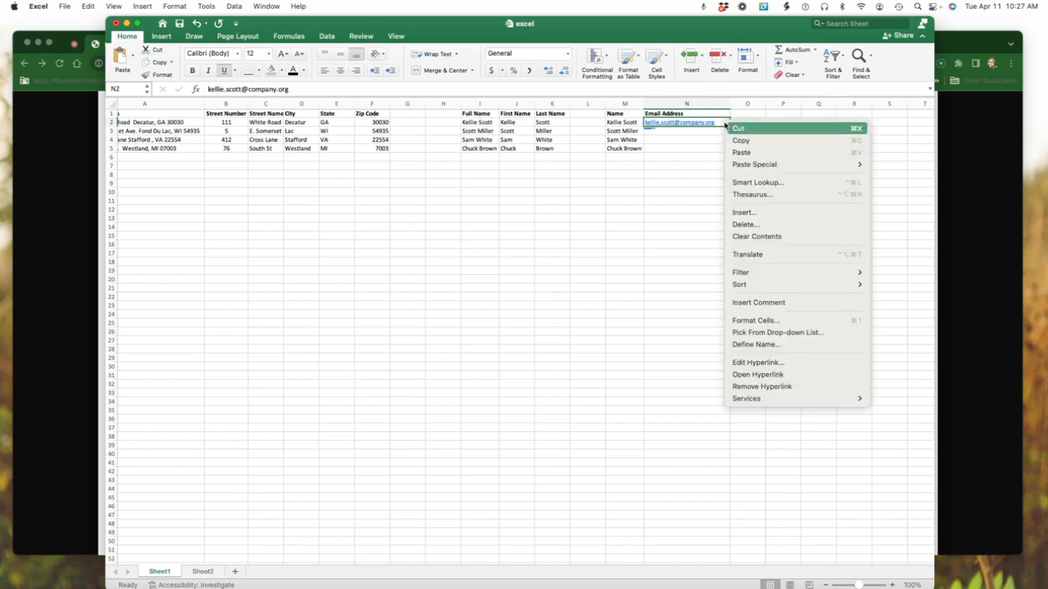
pyautogui.click(752, 363)
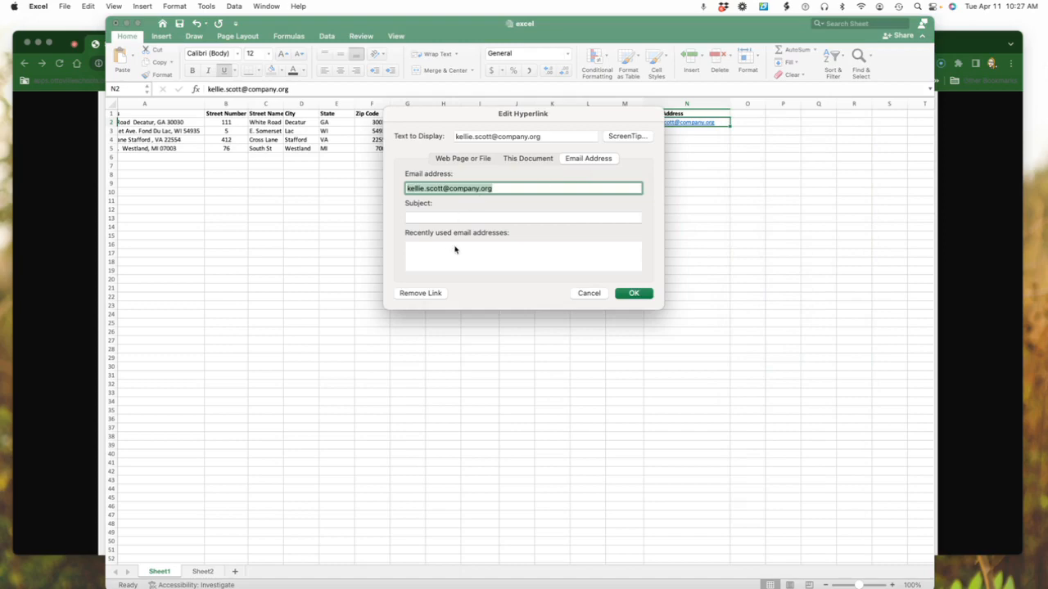
pyautogui.click(426, 294)
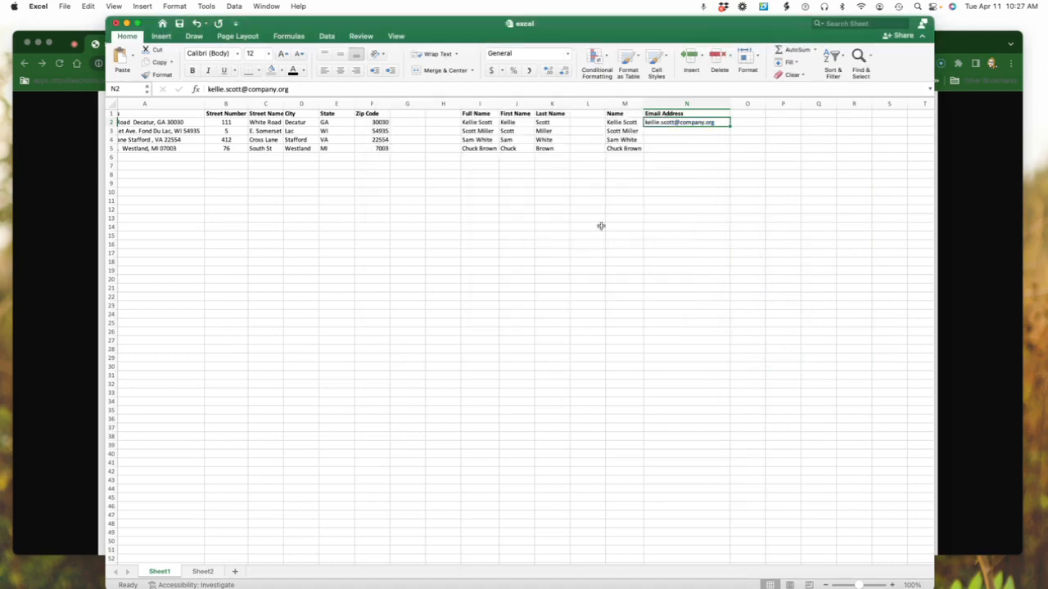
pyautogui.click(707, 154)
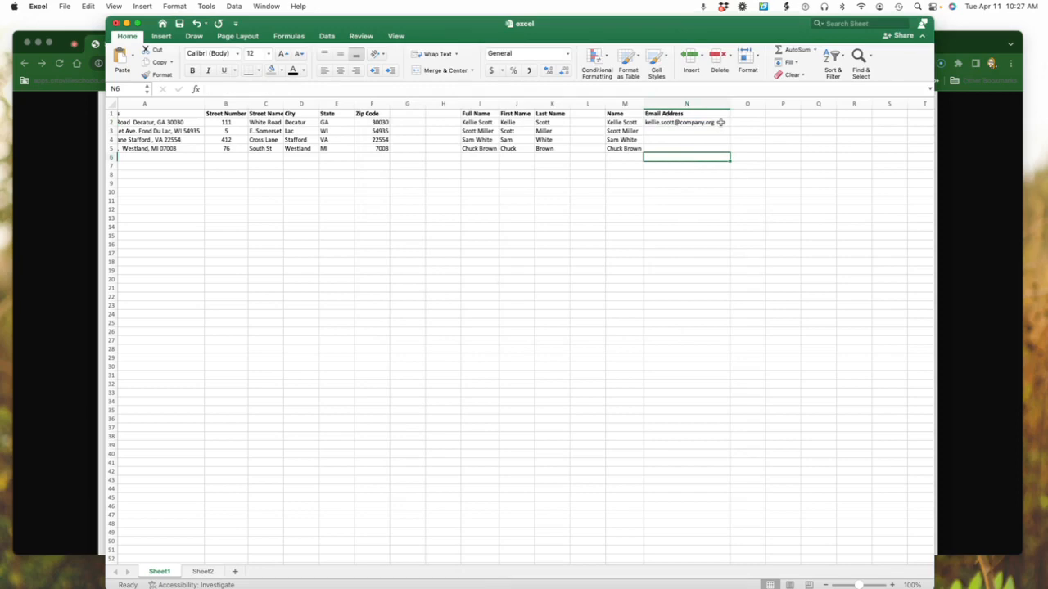
# Flash Fill the Email Address column from the example in N2
pyautogui.hscroll(-1, 721, 122)
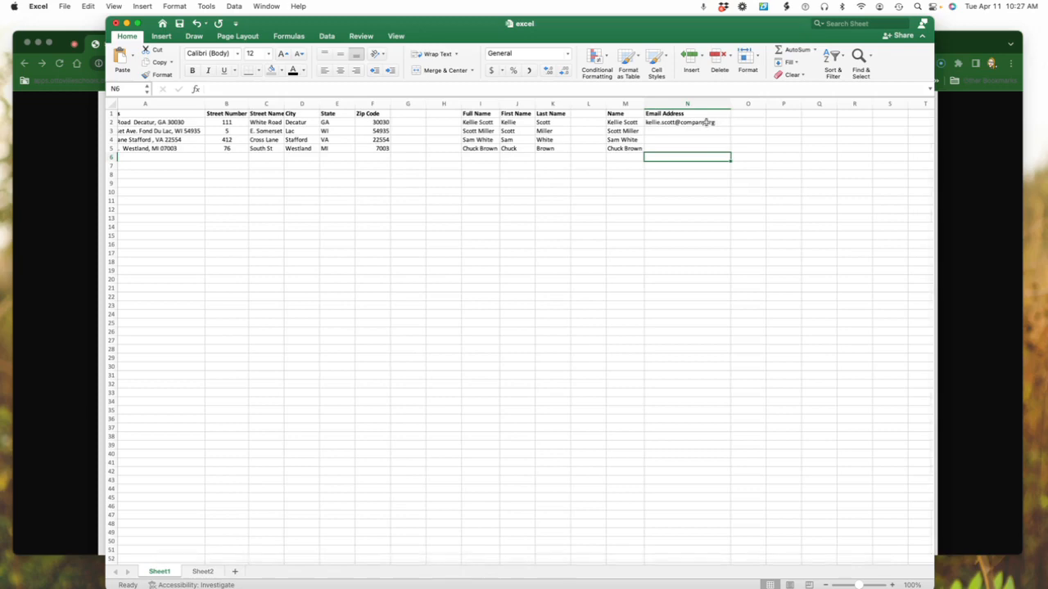
pyautogui.click(707, 122)
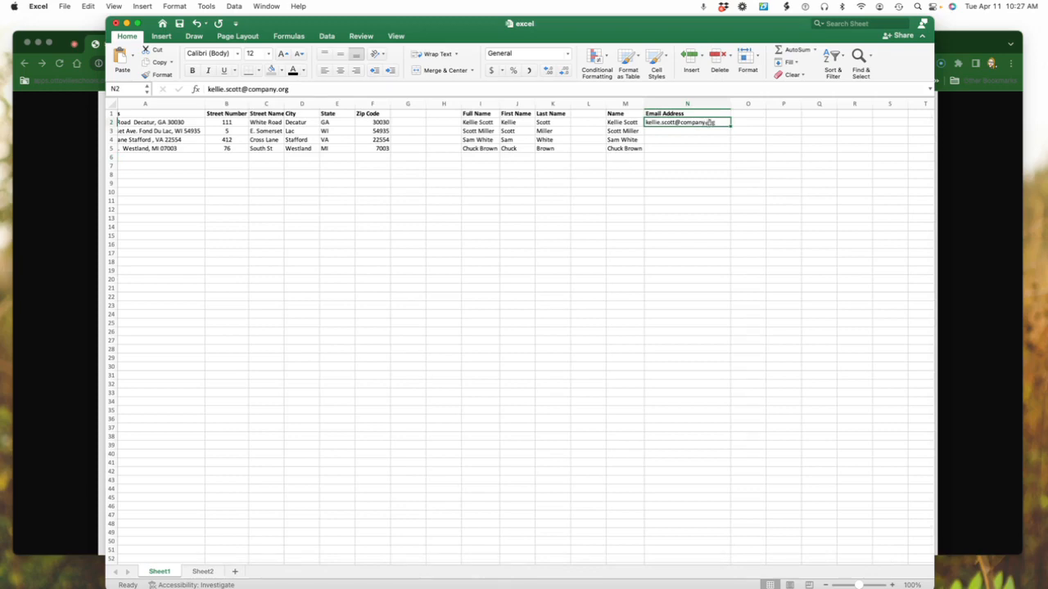
pyautogui.hotkey('ctrl', 'e')
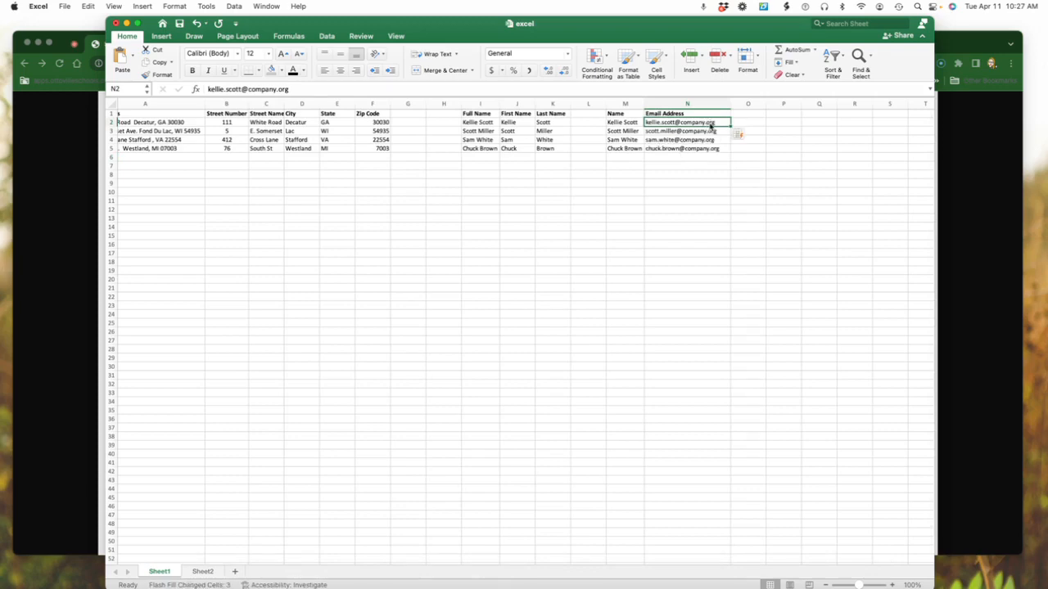
pyautogui.click(720, 176)
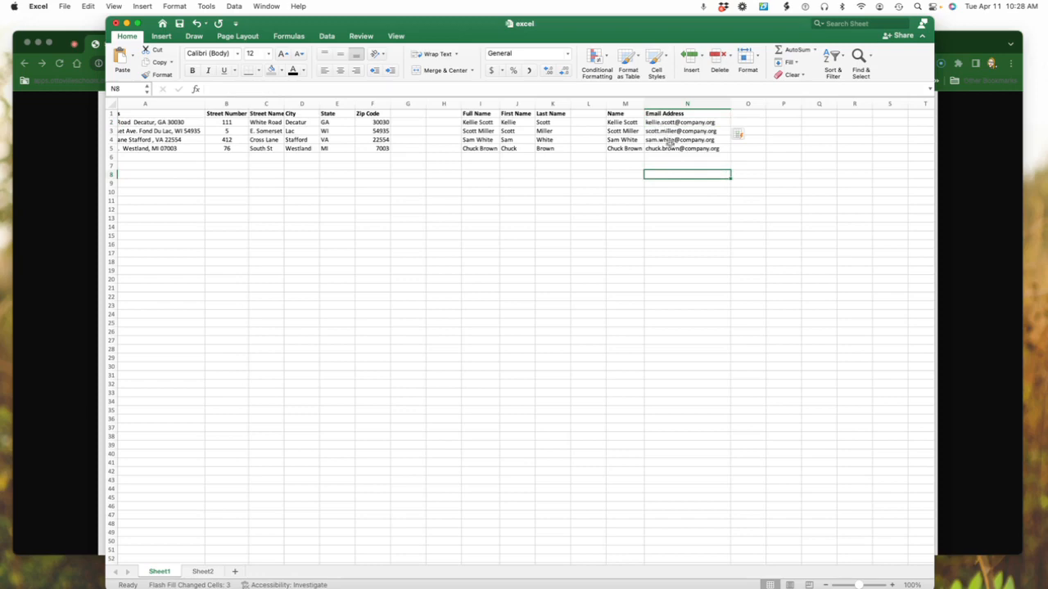